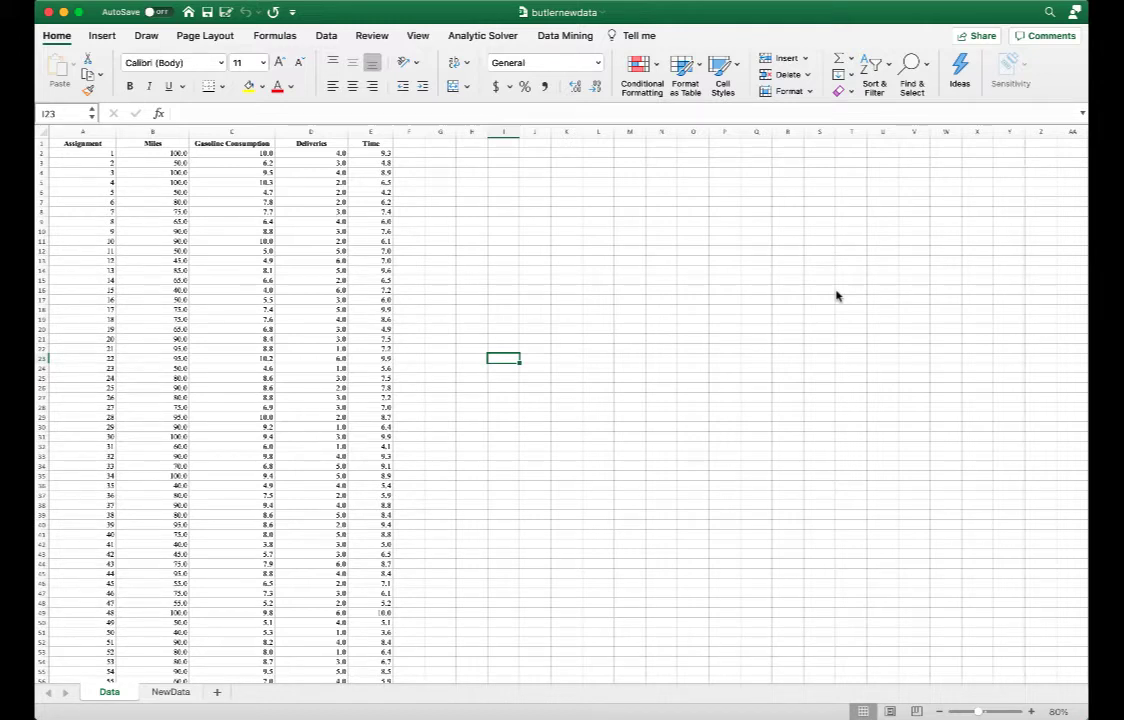
- Look through the assignment records and their columns on the Data sheet
drag(97, 153, 382, 152)
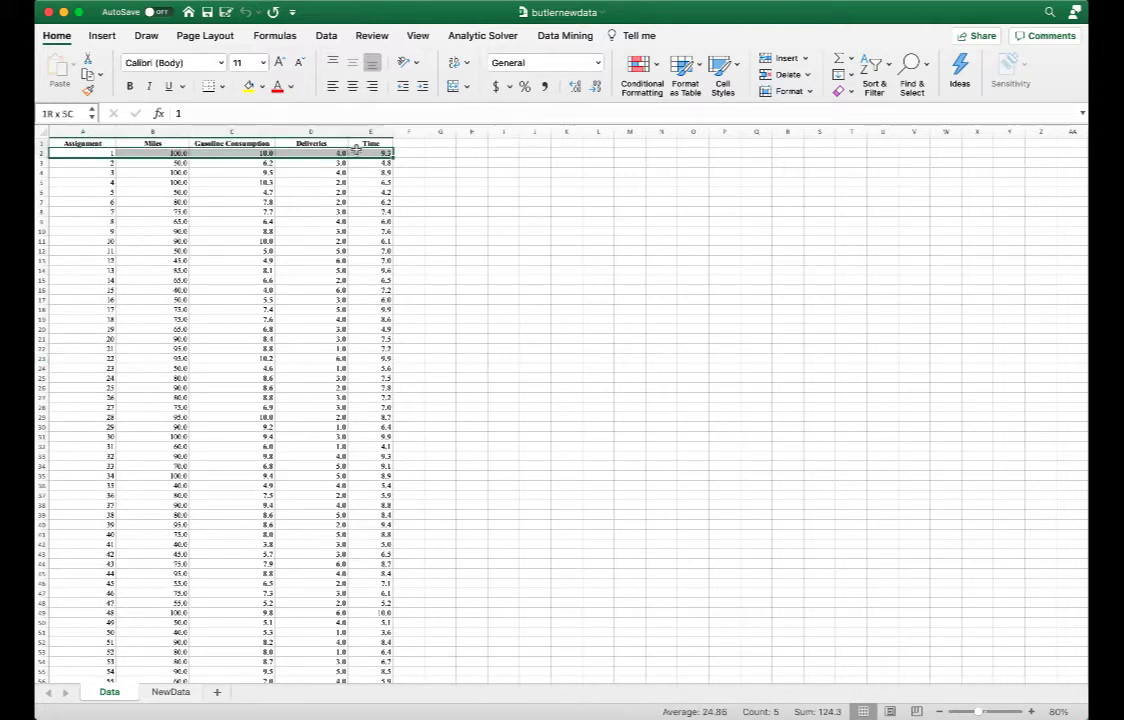
click(230, 427)
scroll(230, 428, down, 20)
scroll(230, 427, down, 20)
scroll(230, 427, up, 20)
- Examine the new assignments 301 to 310 and their Time column on the NewData sheet
click(168, 693)
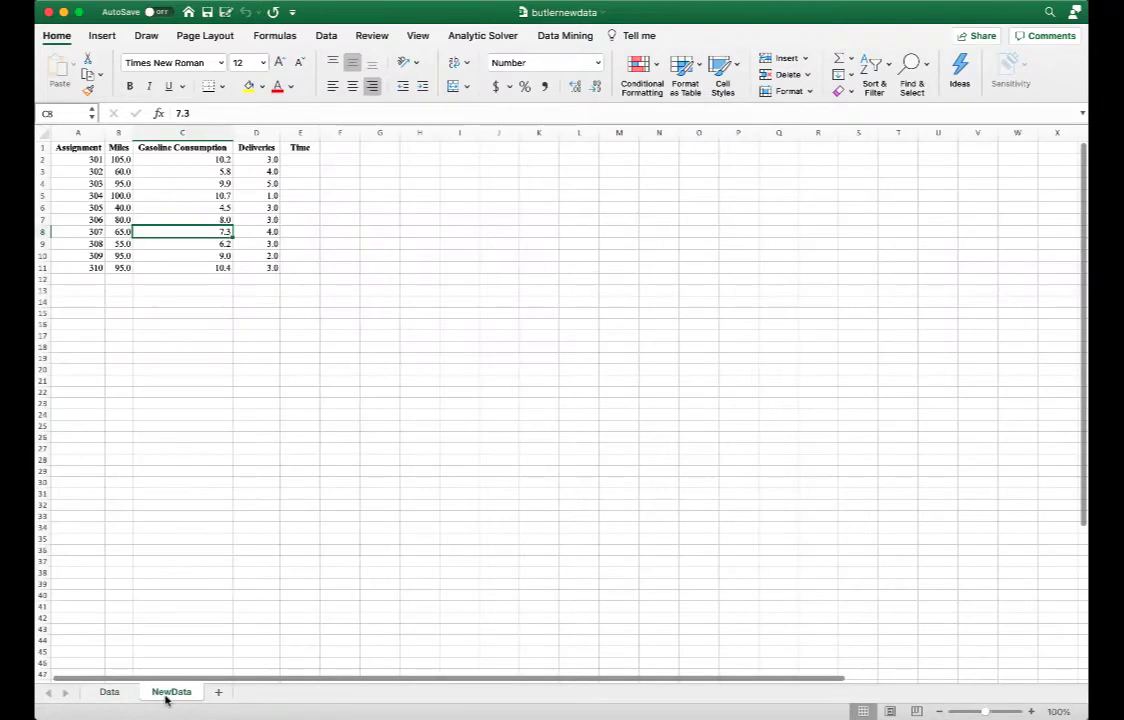
drag(86, 160, 296, 265)
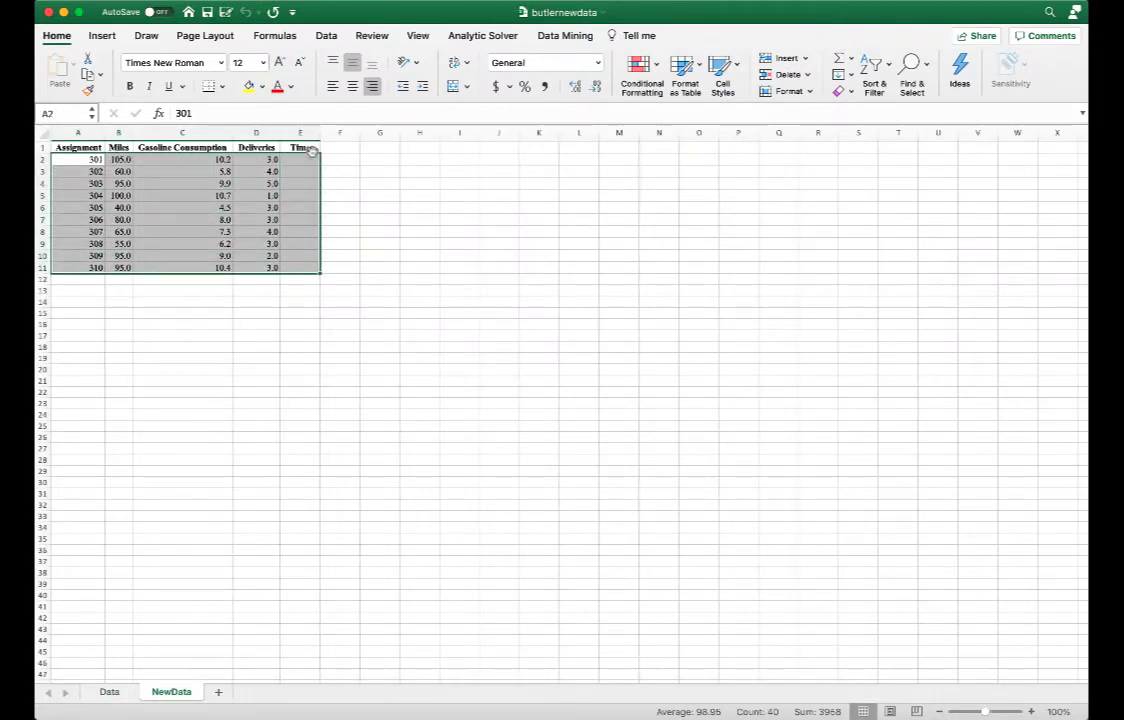
click(303, 159)
drag(309, 158, 309, 266)
click(193, 528)
click(109, 692)
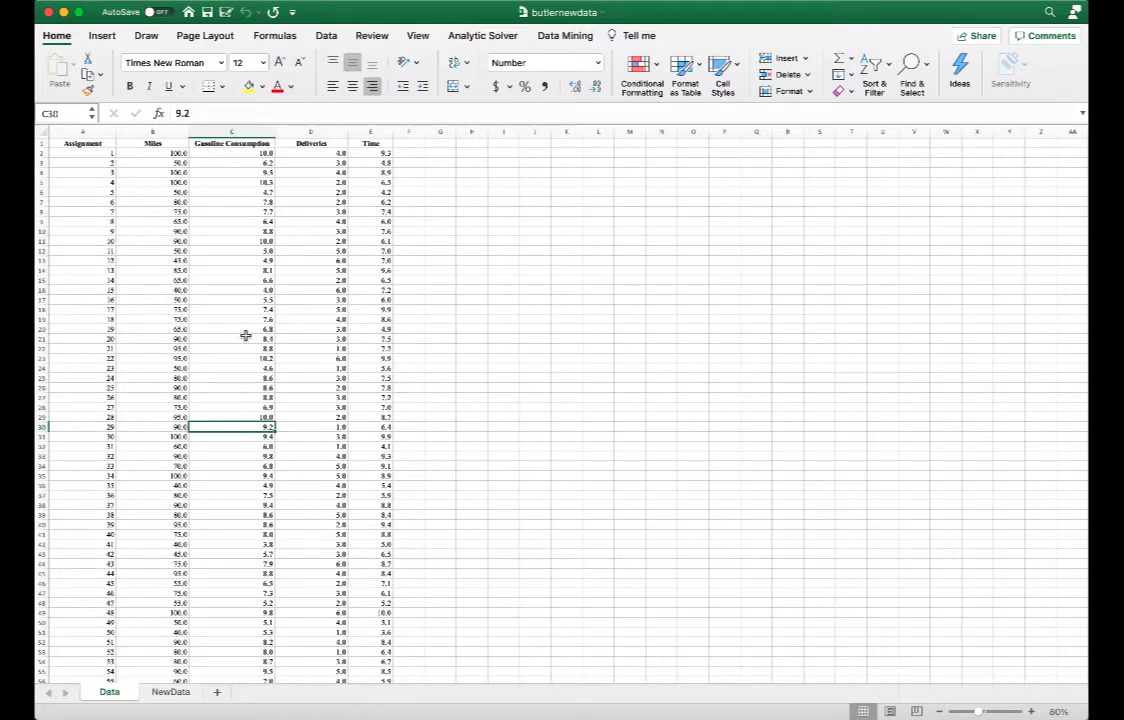
key(ctrl+Page_Down)
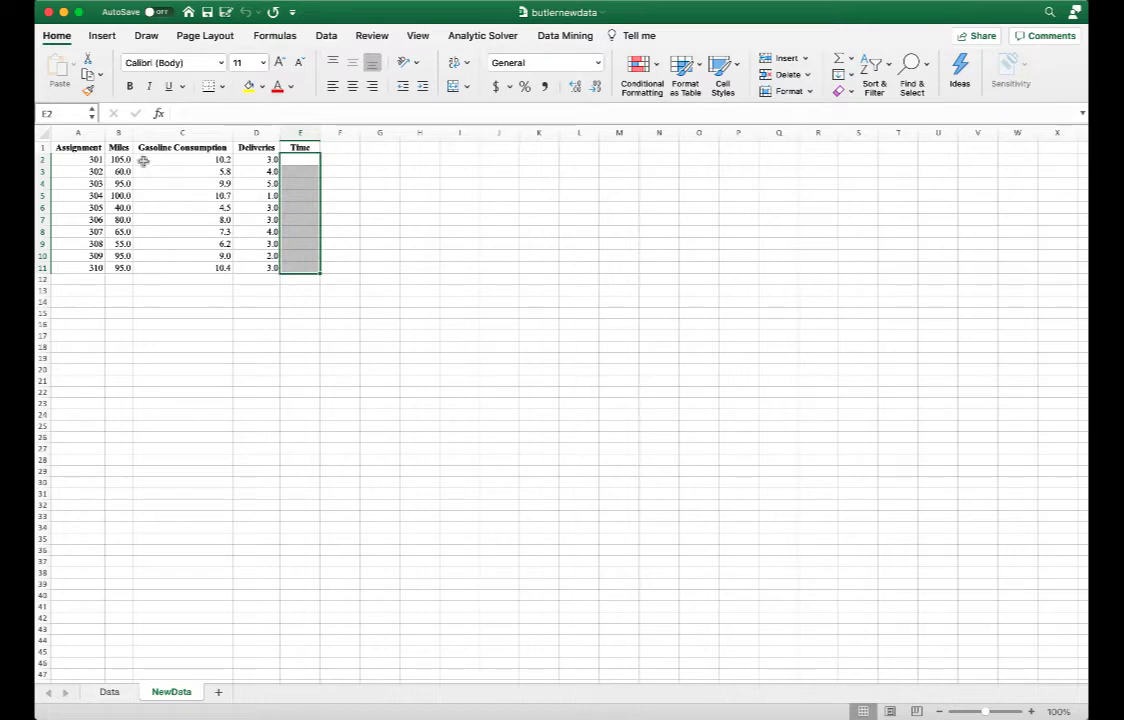
- Set up a Linear Regression on the Data sheet with Miles, Gasoline Consumption and Deliveries as selected variables and Time as output variable
click(109, 692)
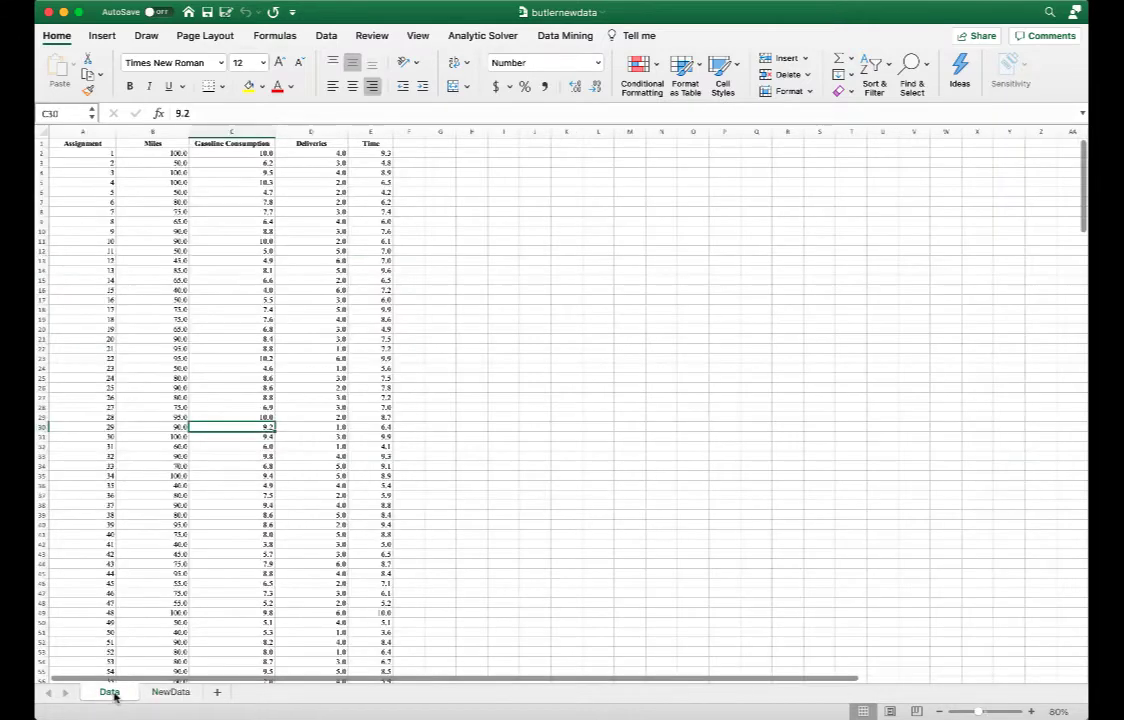
click(565, 35)
click(553, 66)
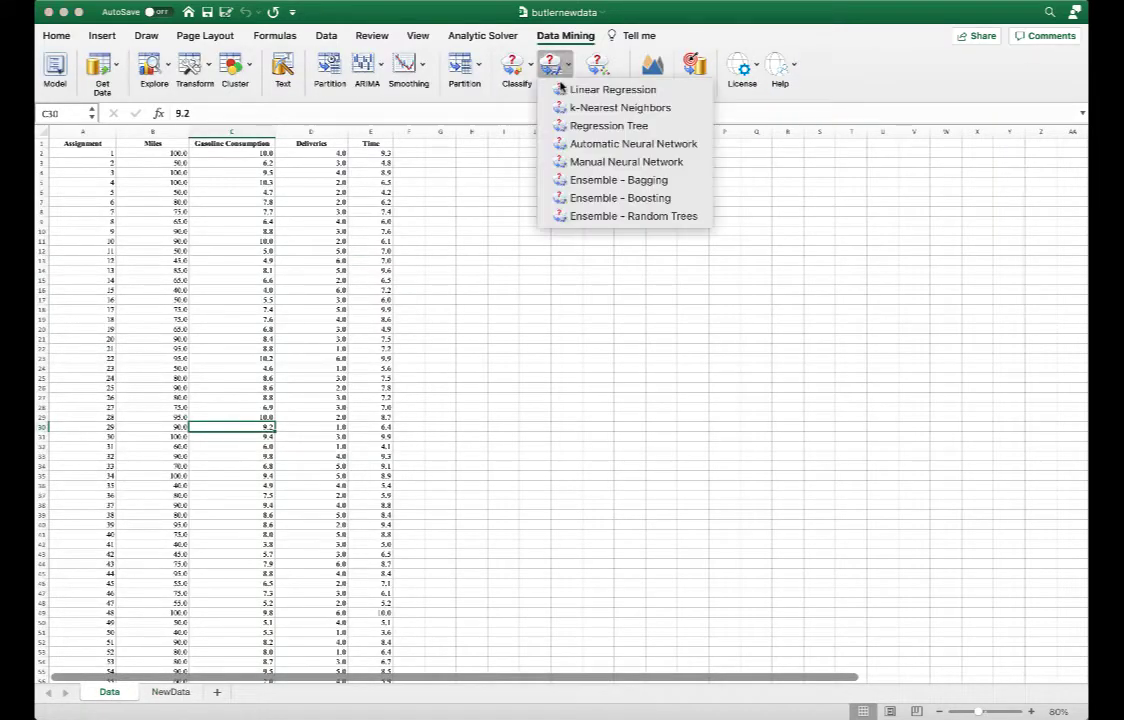
click(578, 92)
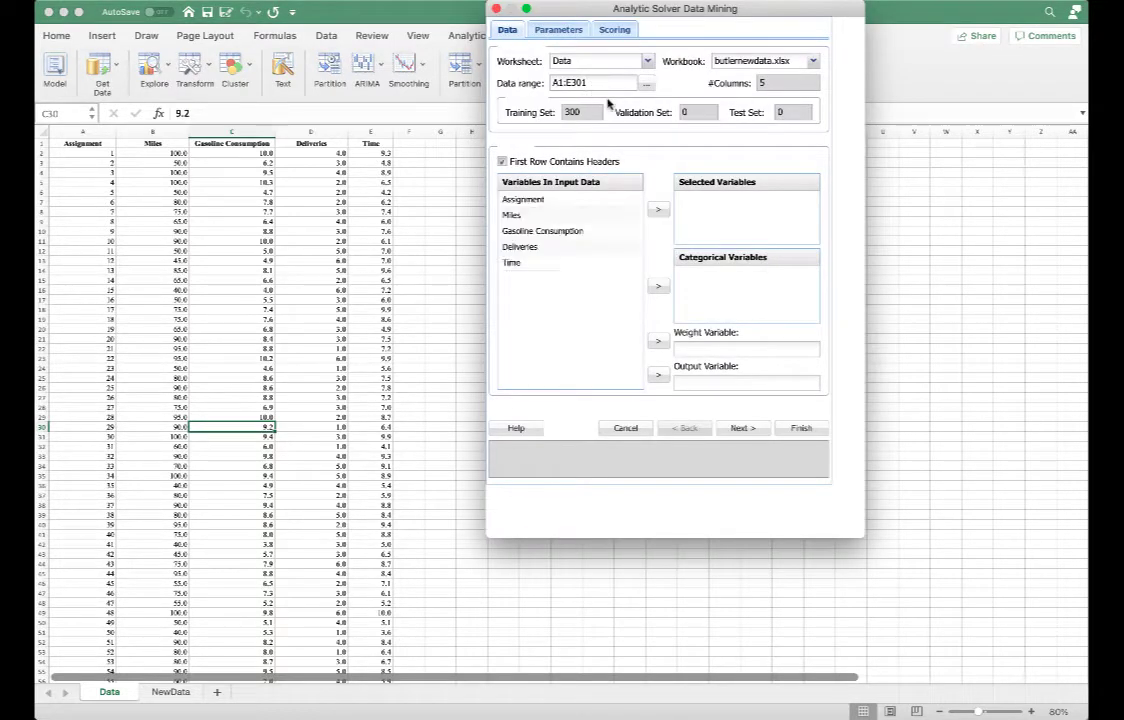
click(562, 219)
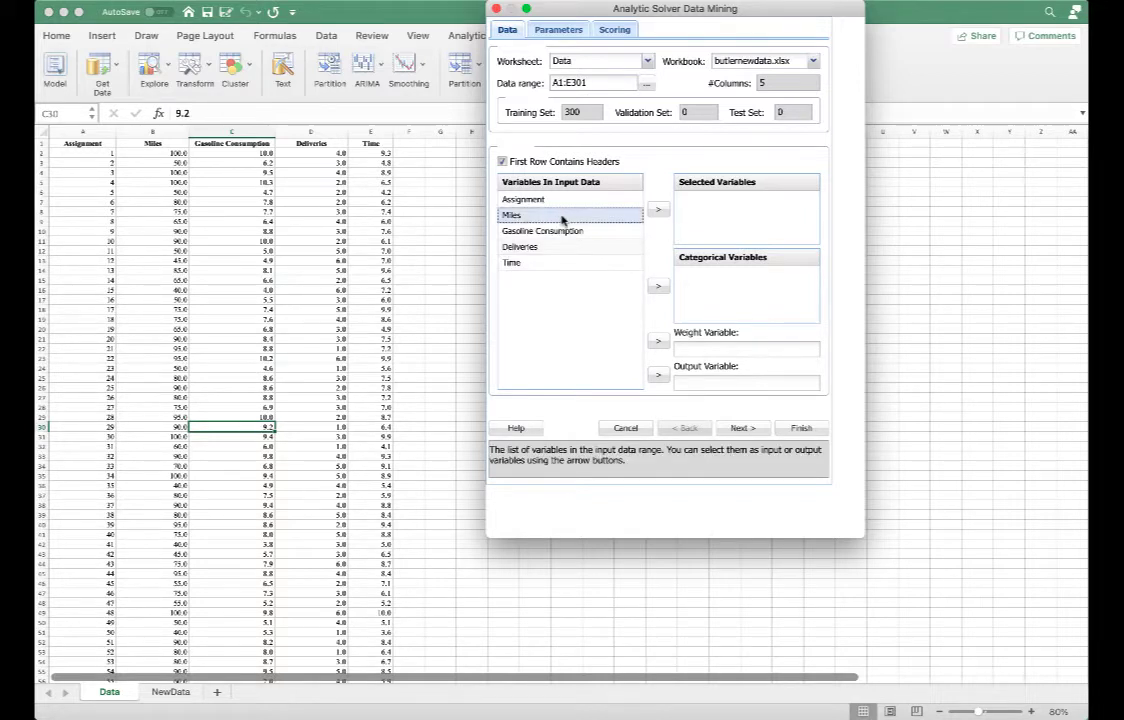
shift+click(541, 247)
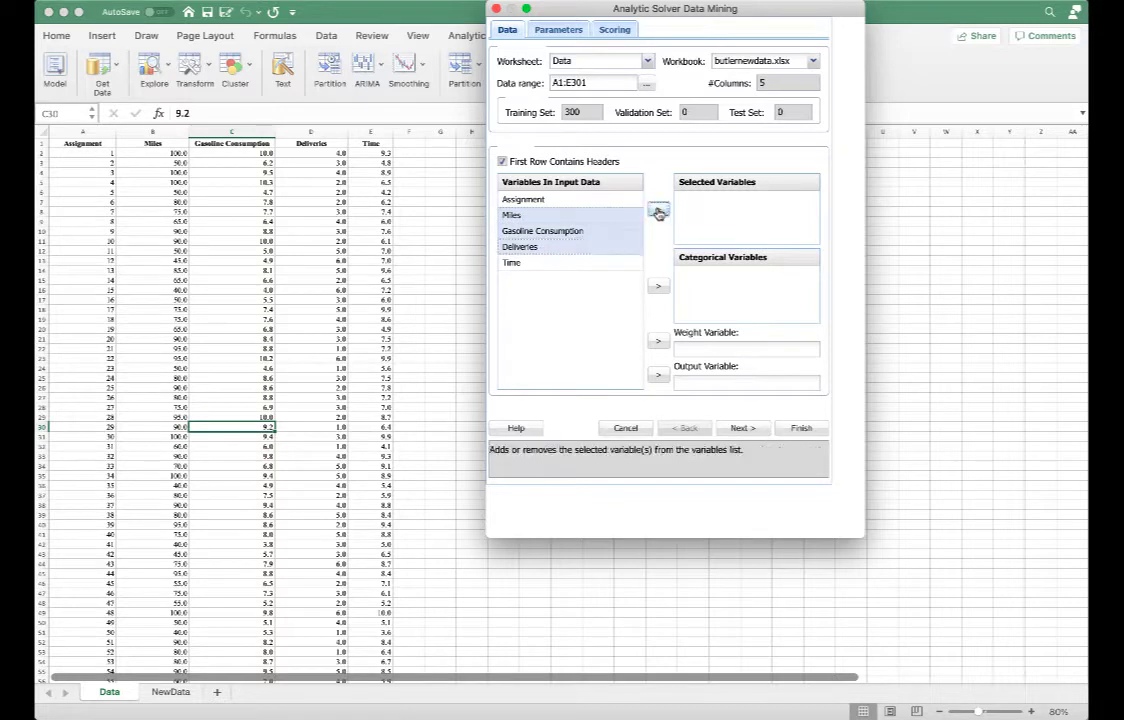
click(658, 212)
click(620, 219)
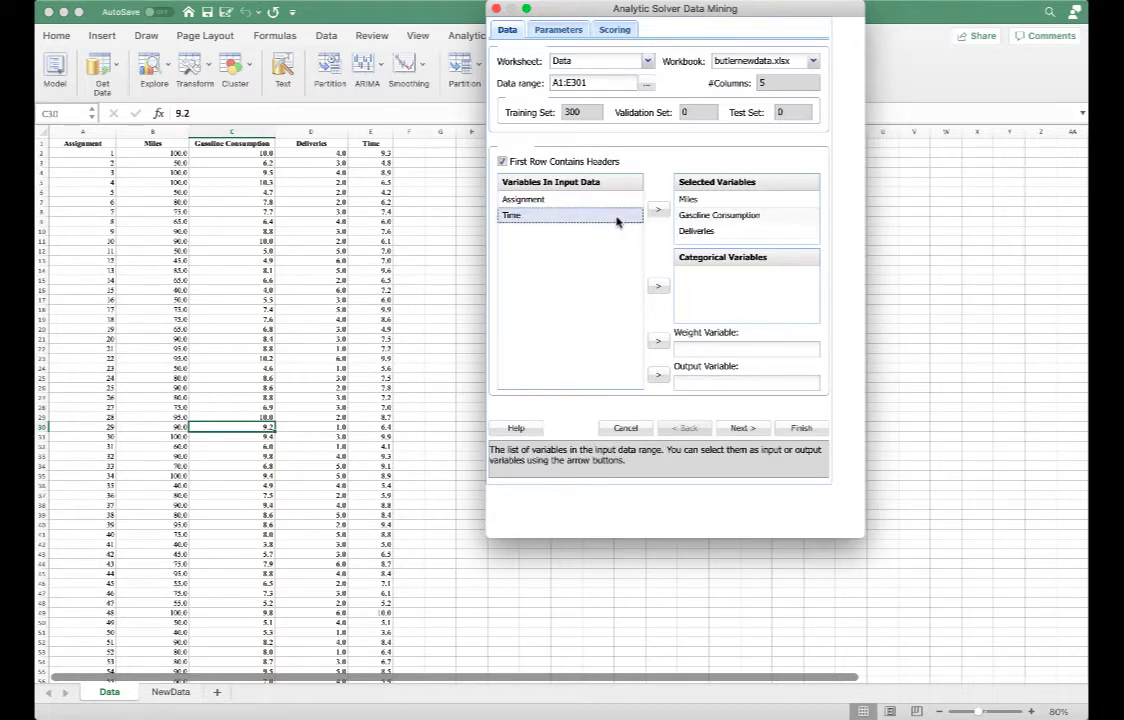
click(657, 378)
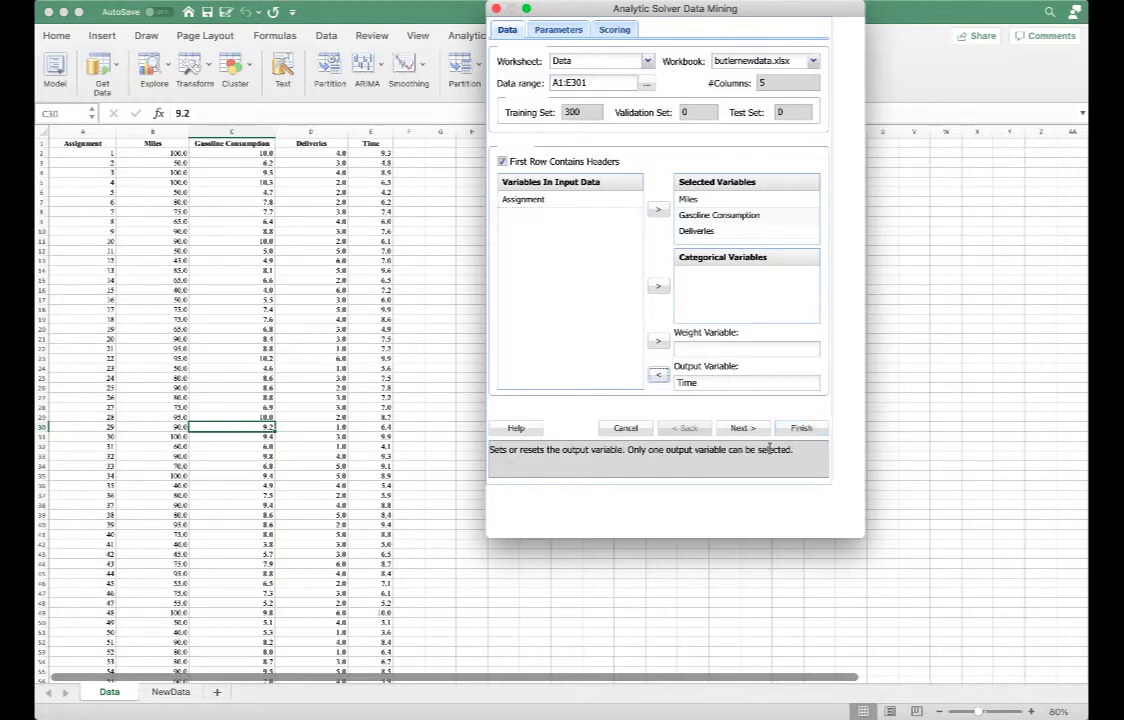
click(741, 429)
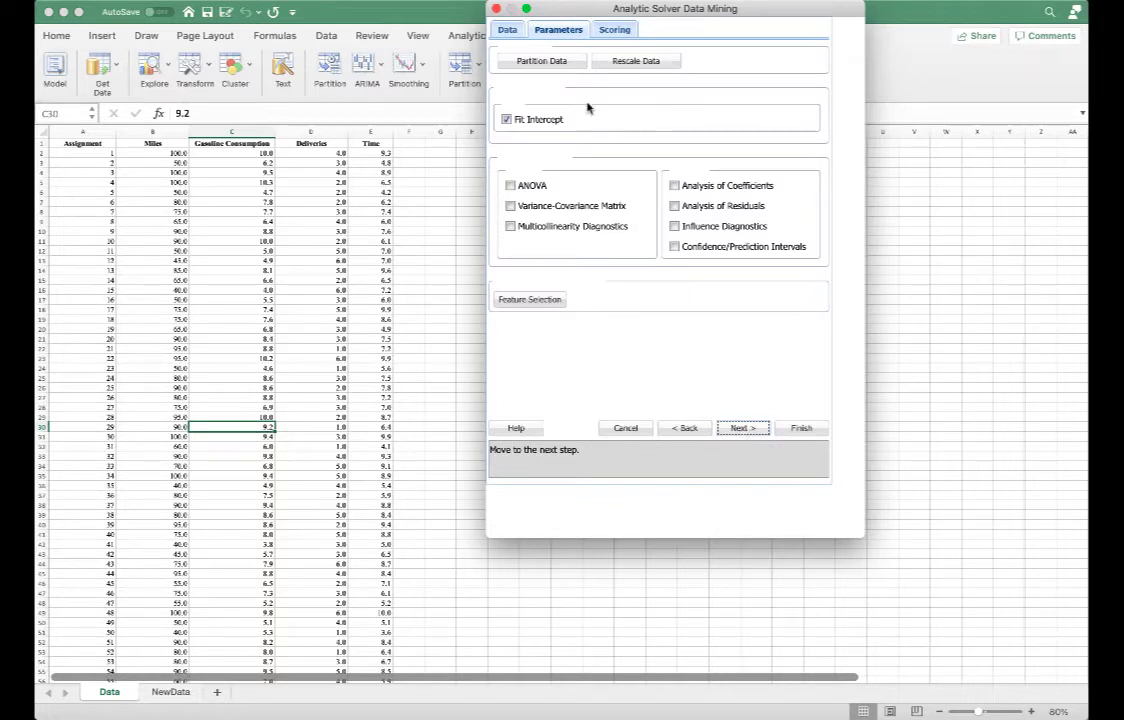
- Inspect the options for partitioning the data into training, validation and test sets
click(532, 64)
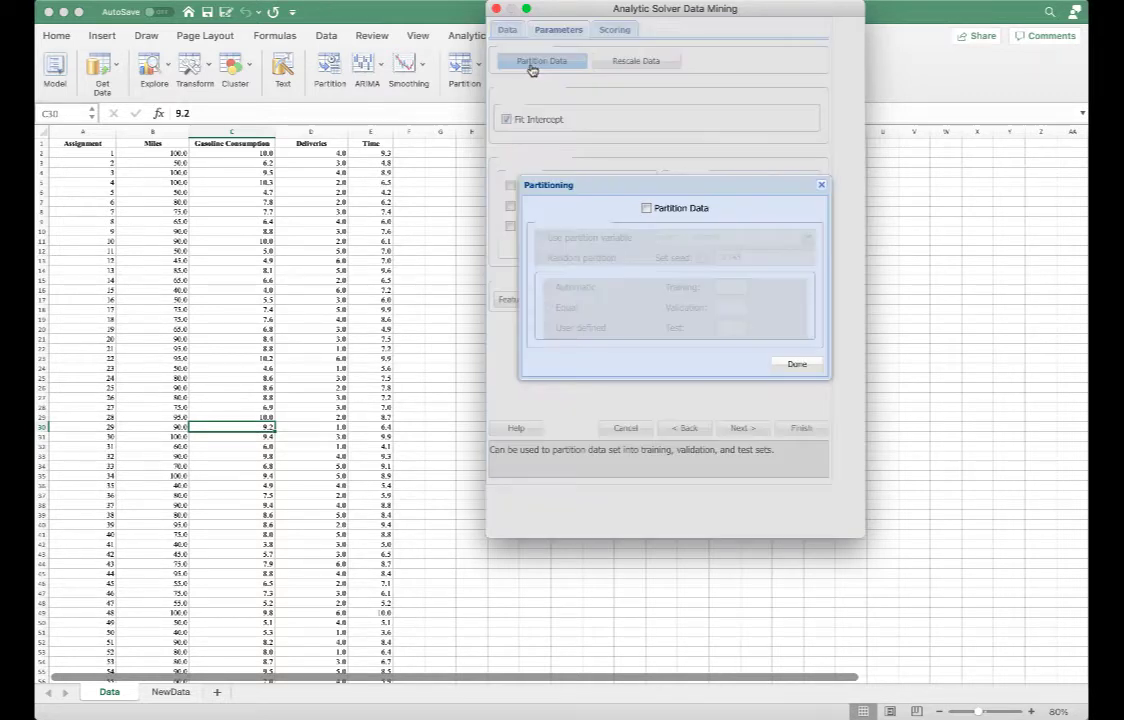
click(646, 208)
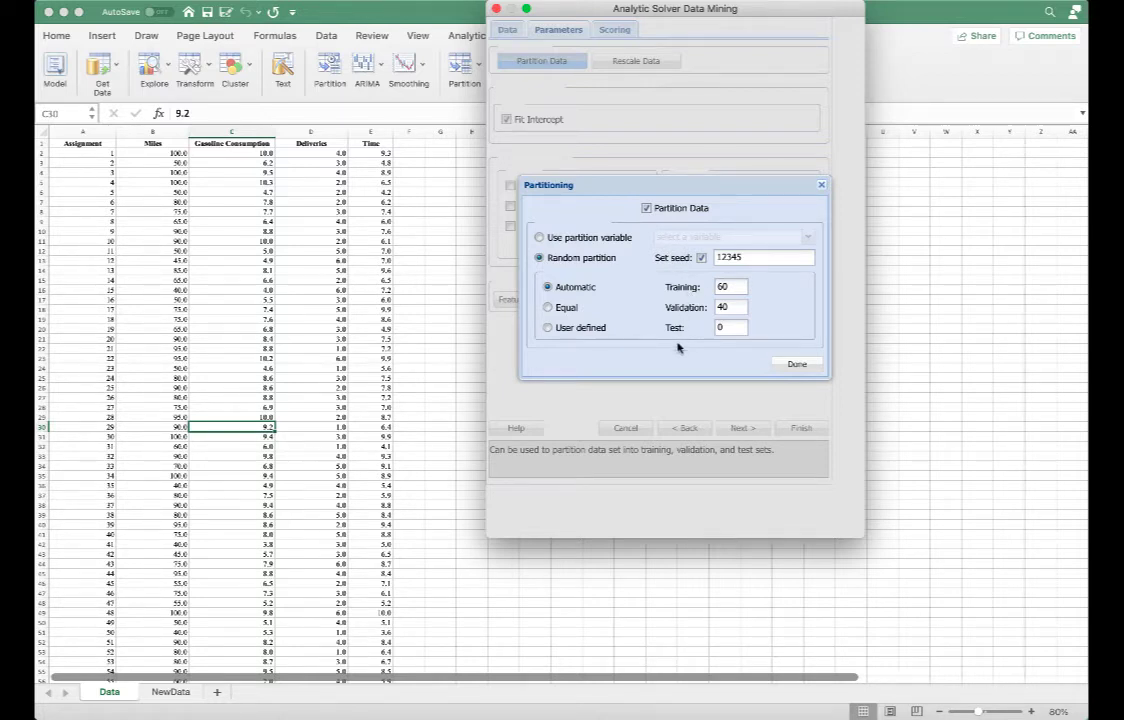
click(646, 208)
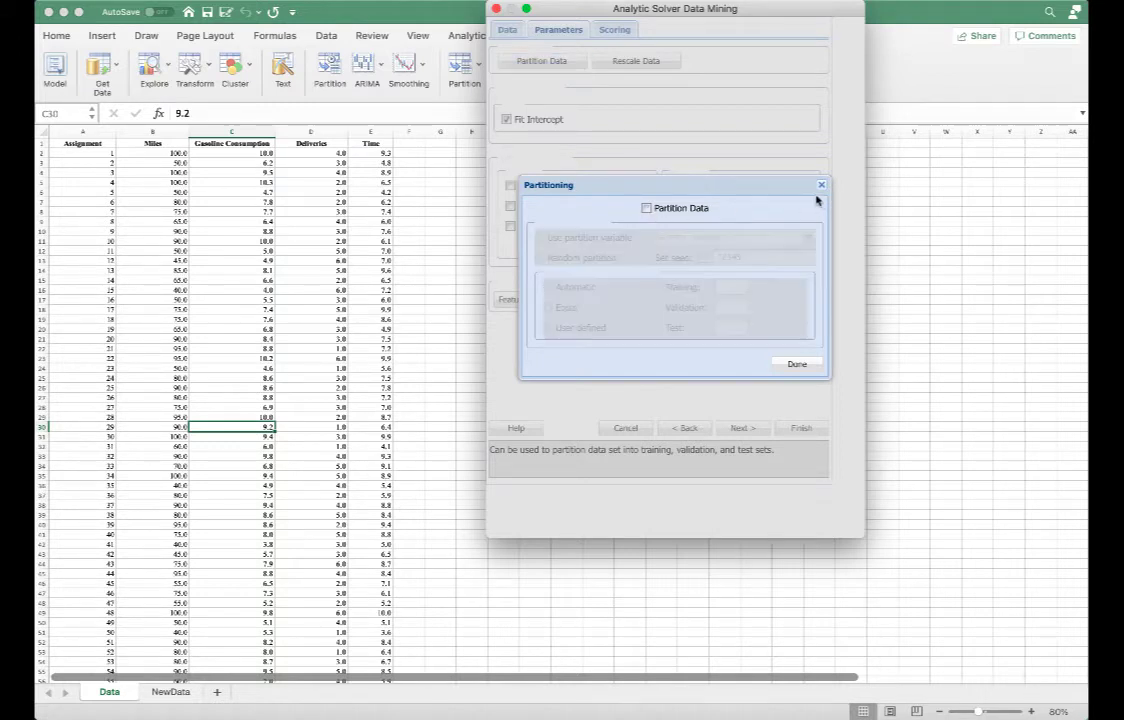
click(797, 364)
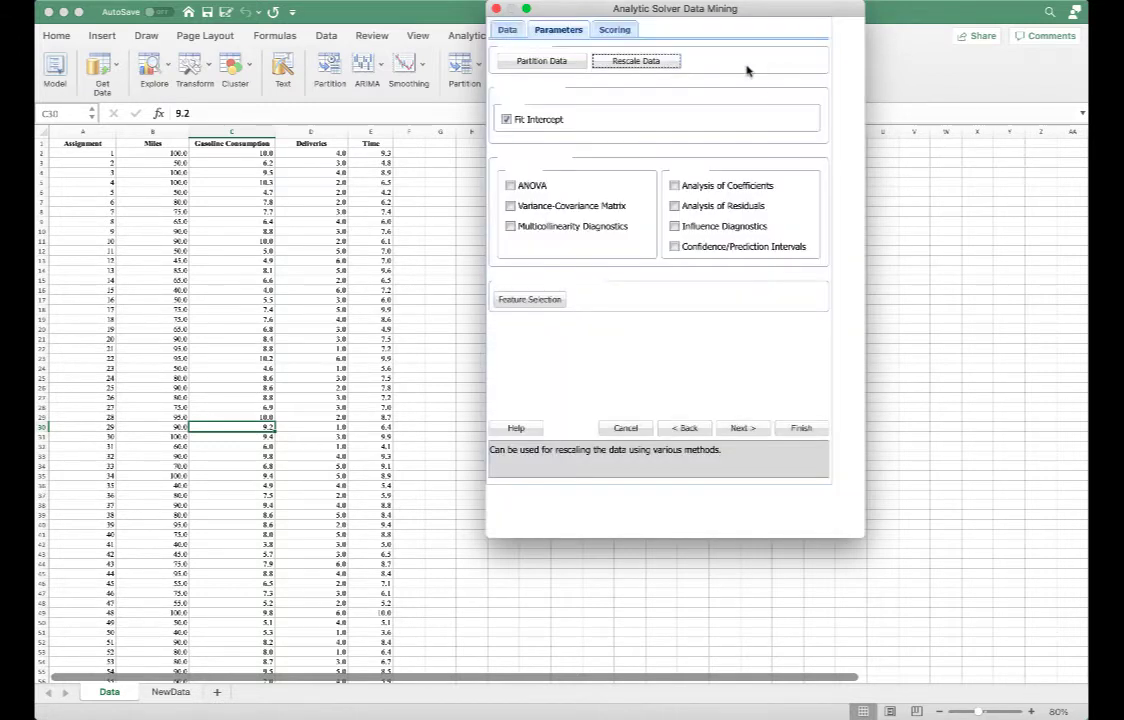
- Inspect the available methods for rescaling the data
click(653, 61)
click(648, 209)
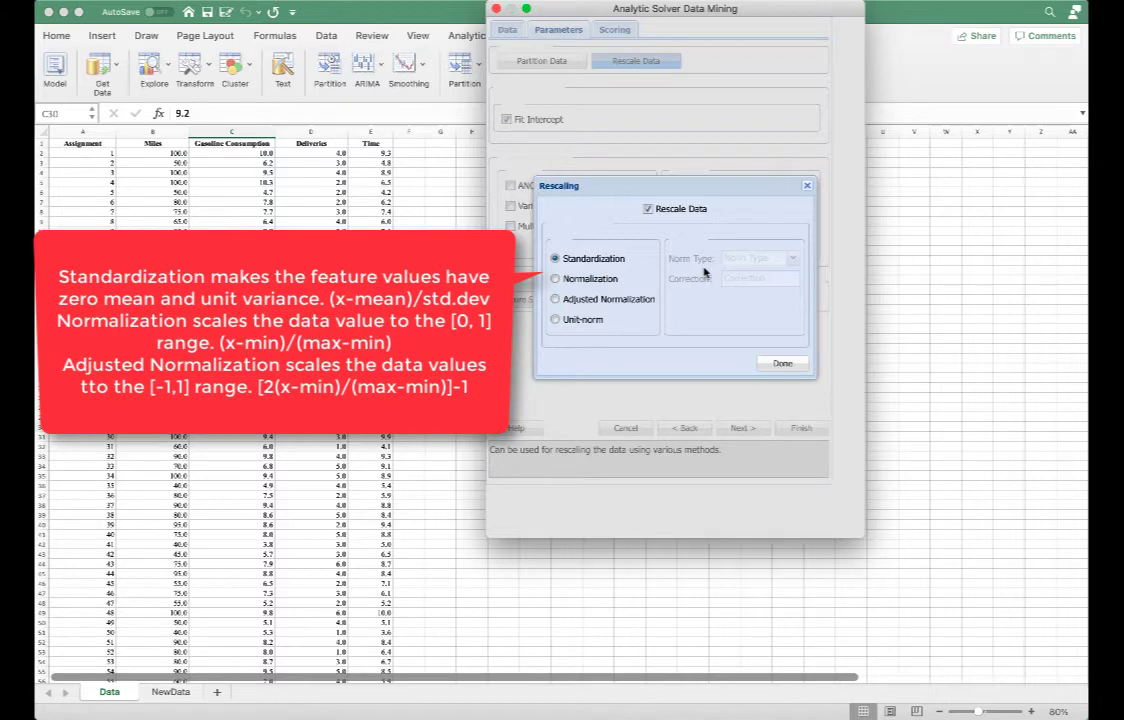
click(647, 209)
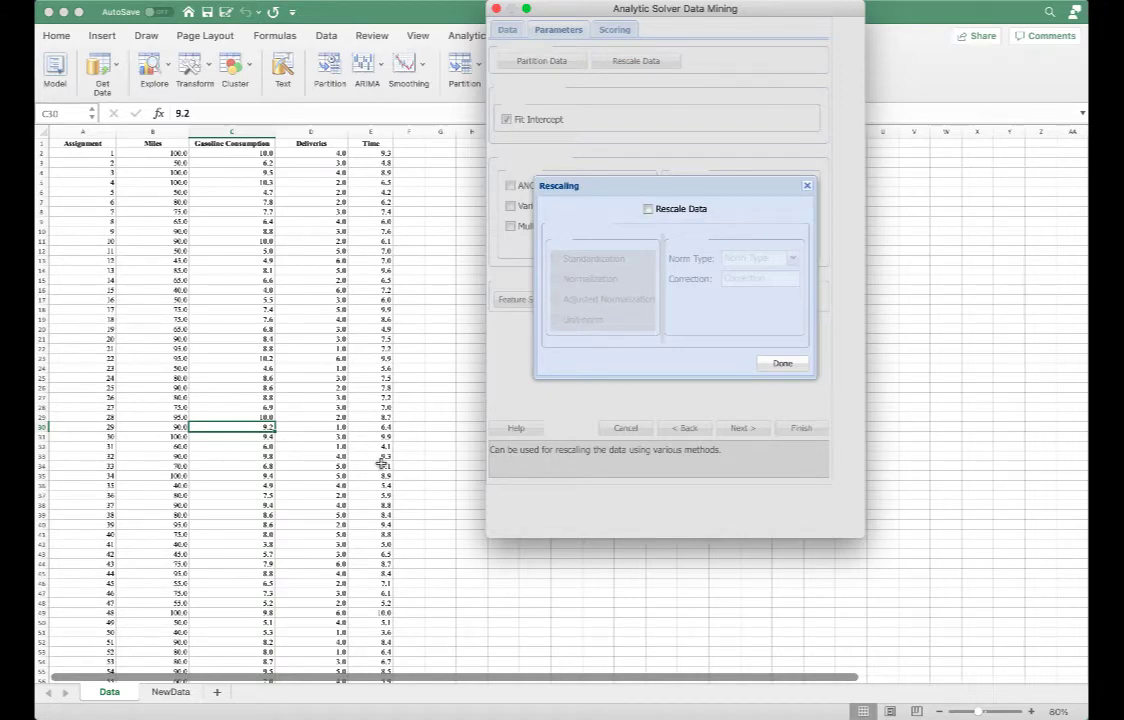
click(781, 364)
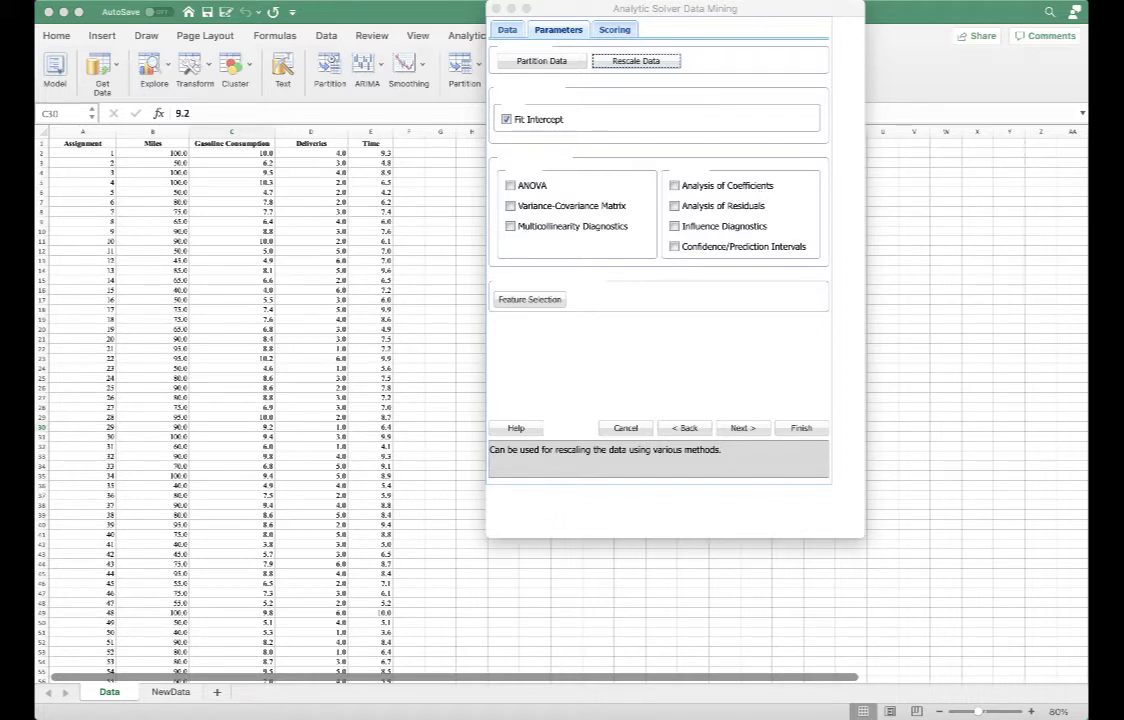
- Include Analysis of Coefficients in the regression and enable feature selection with the Best Subsets method
click(675, 186)
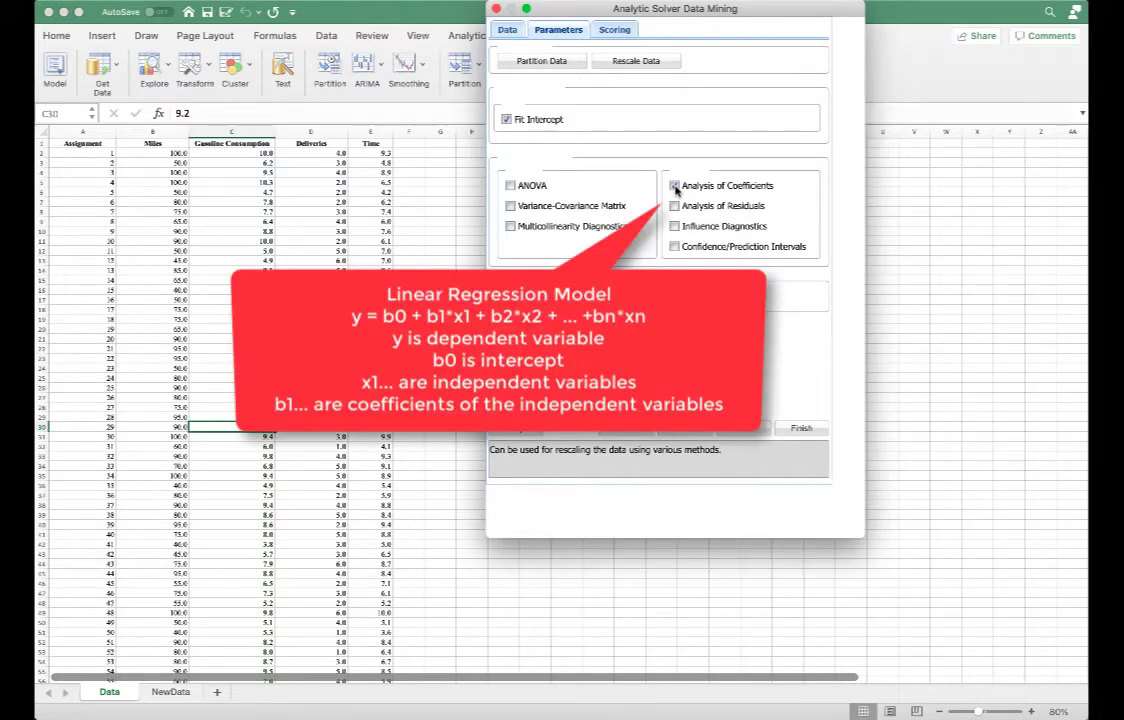
click(676, 190)
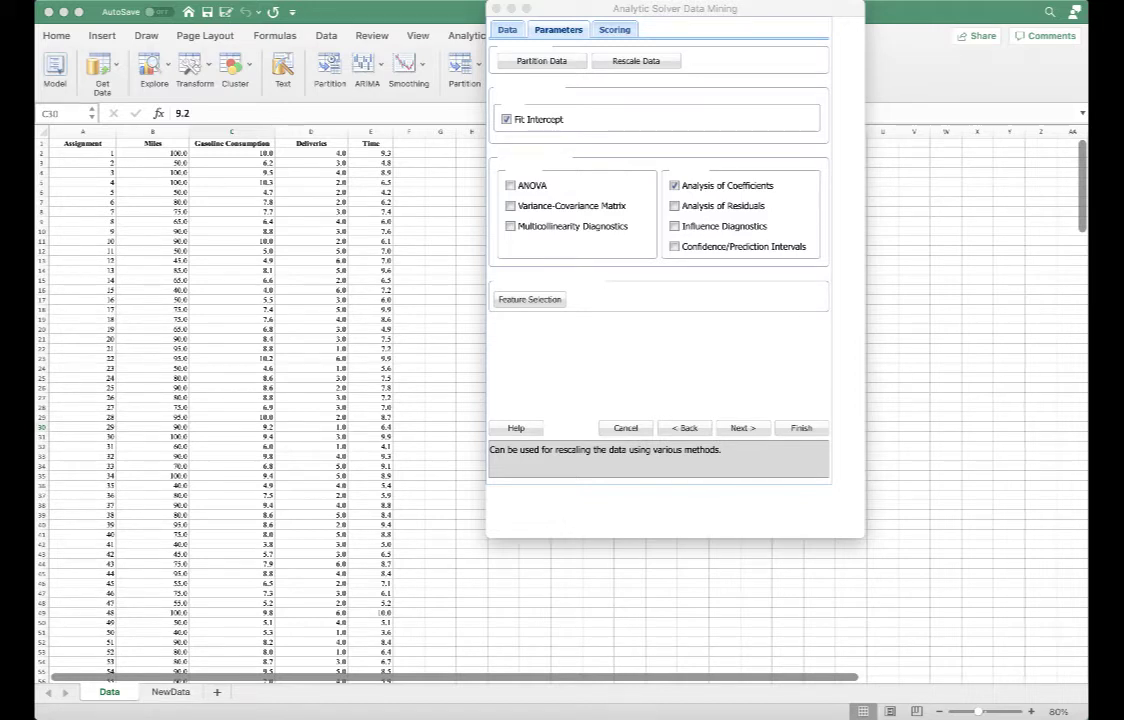
click(532, 302)
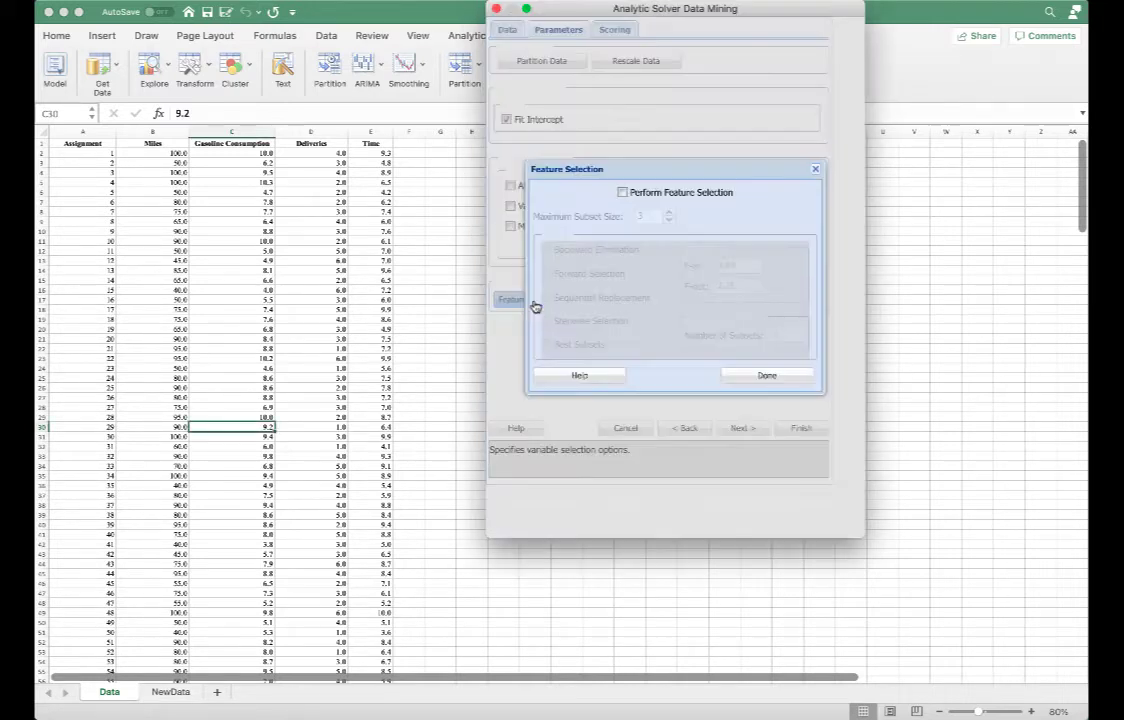
click(636, 195)
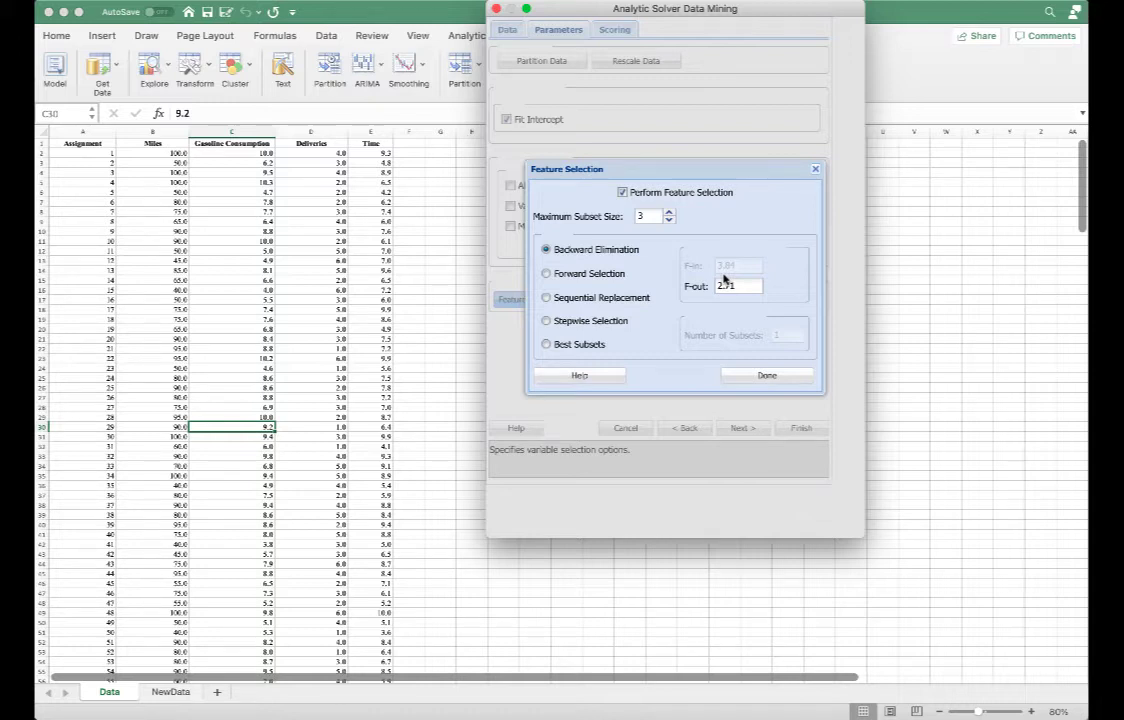
click(568, 346)
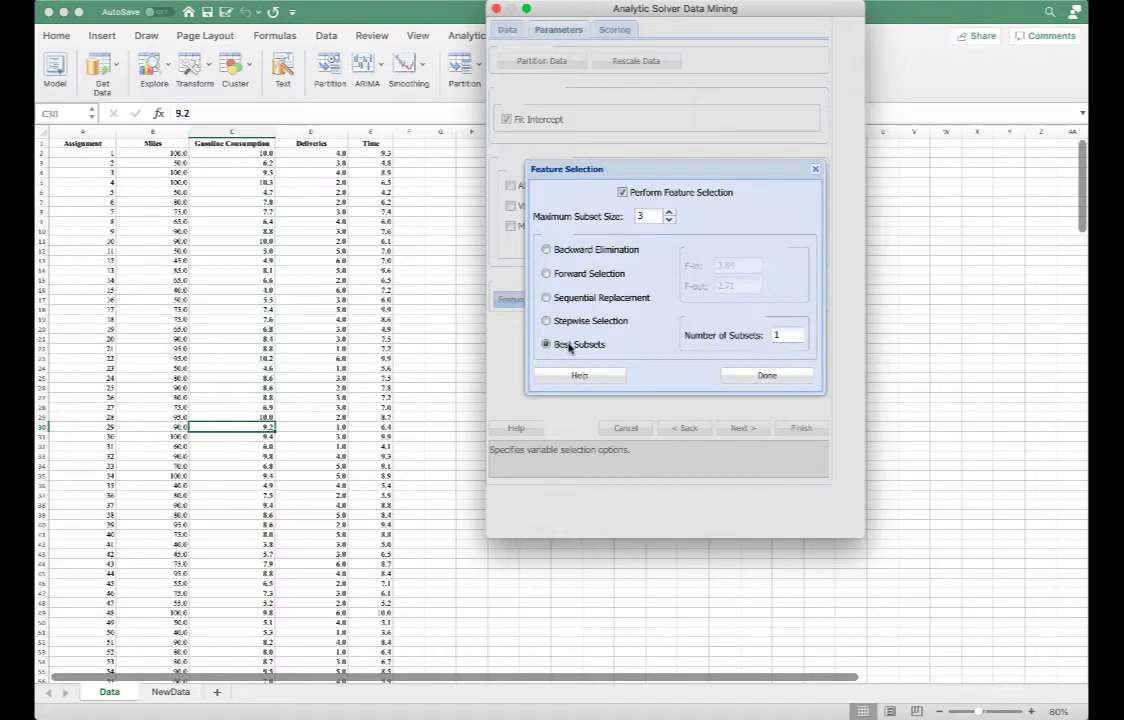
click(788, 335)
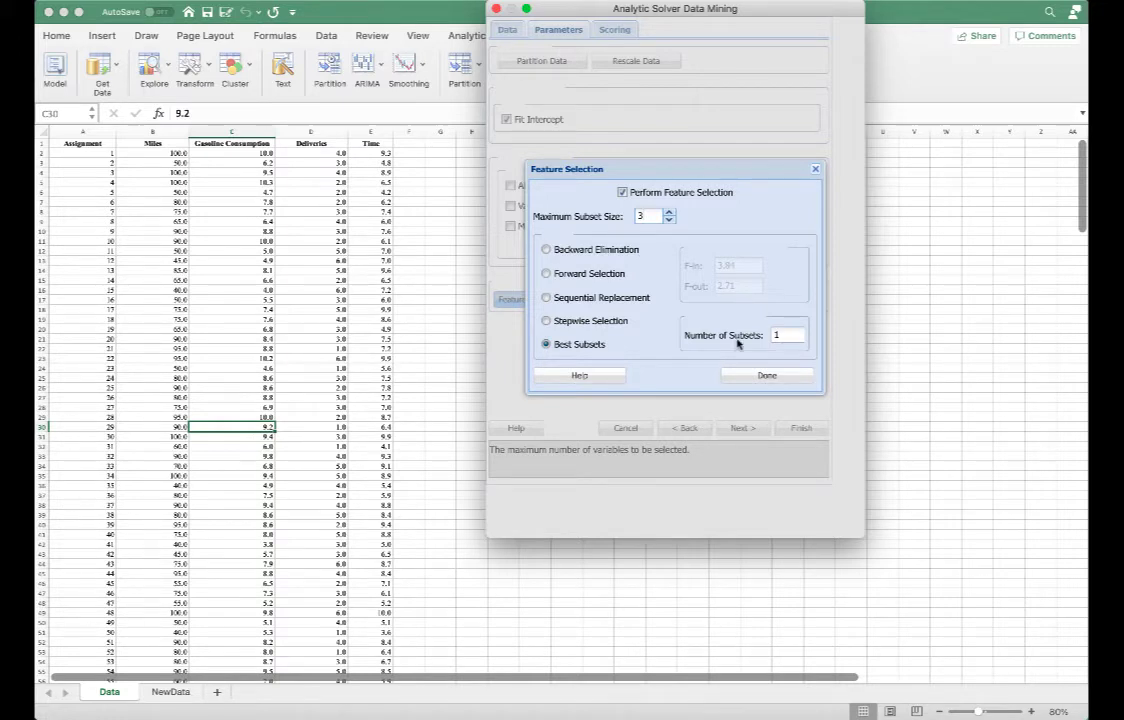
click(756, 376)
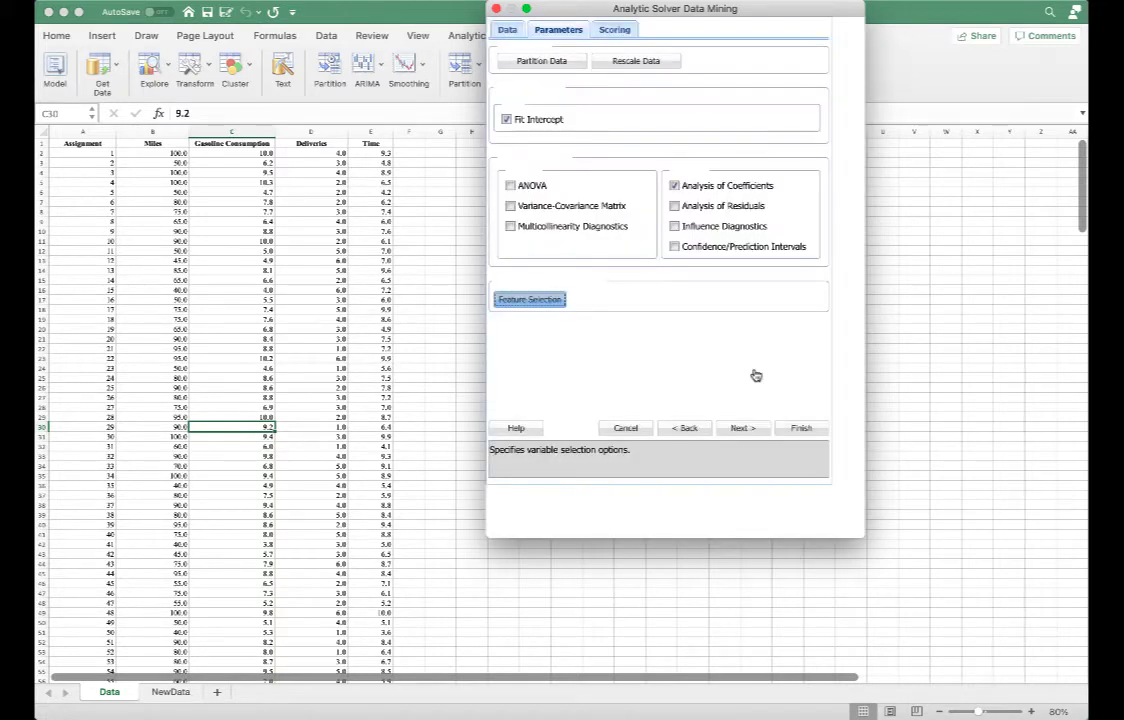
- Run the regression with the Summary Report scoring option and open the LinReg_Output sheet
click(745, 427)
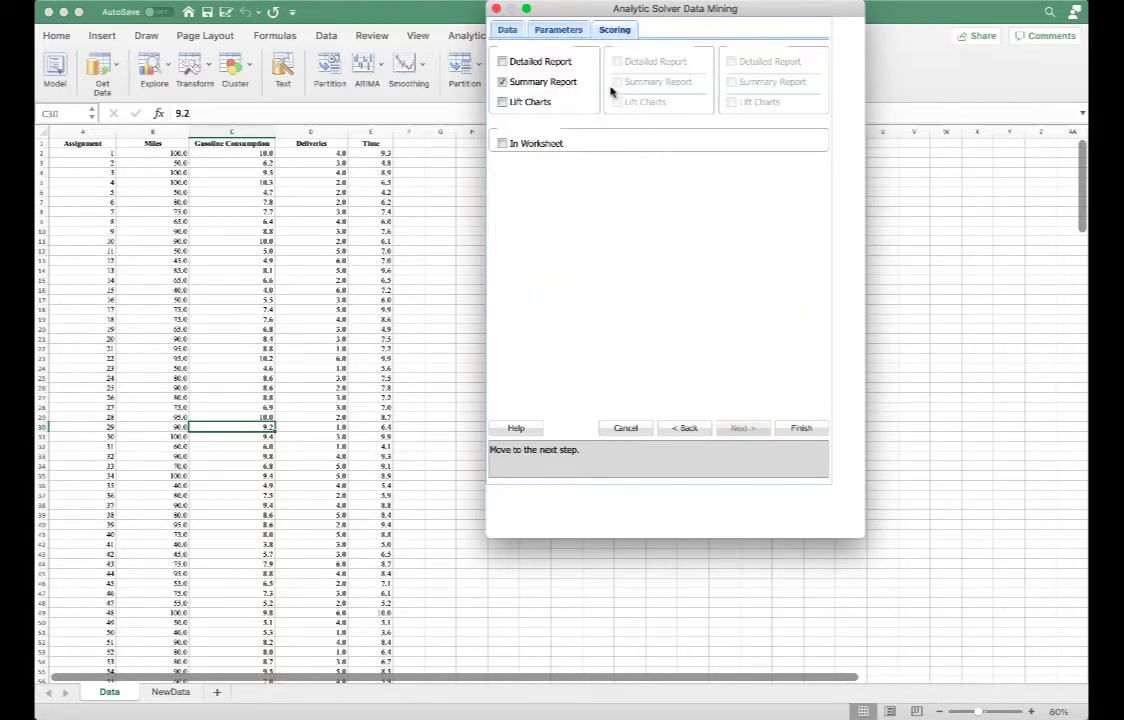
click(801, 432)
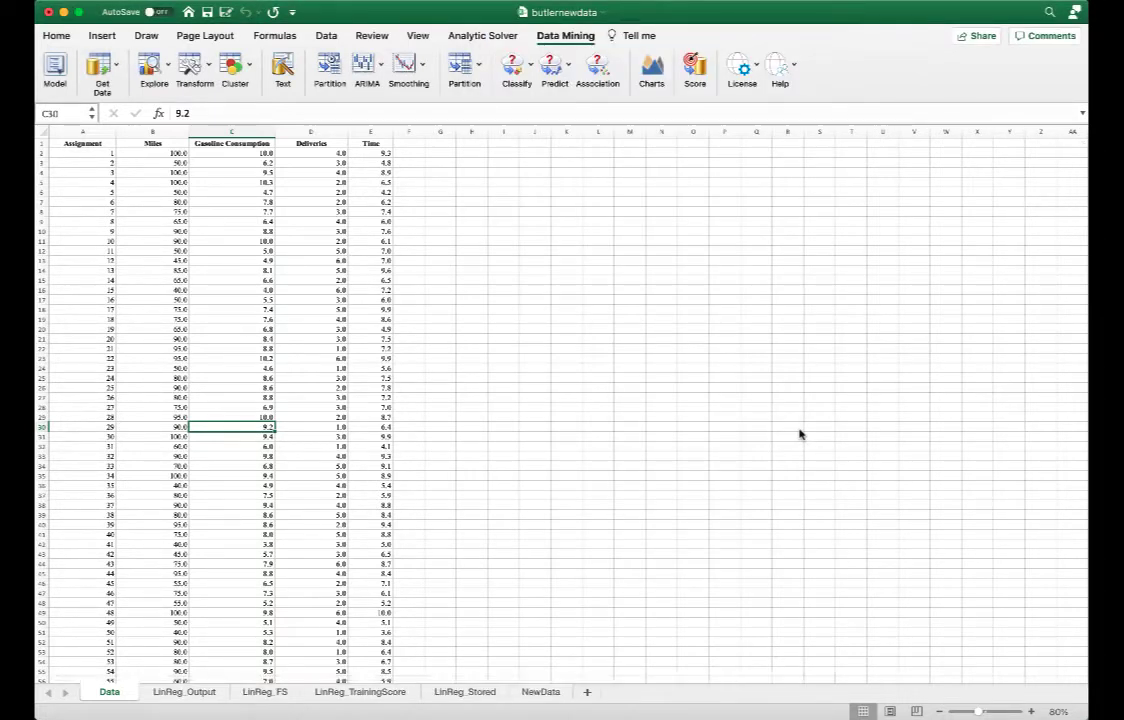
click(182, 692)
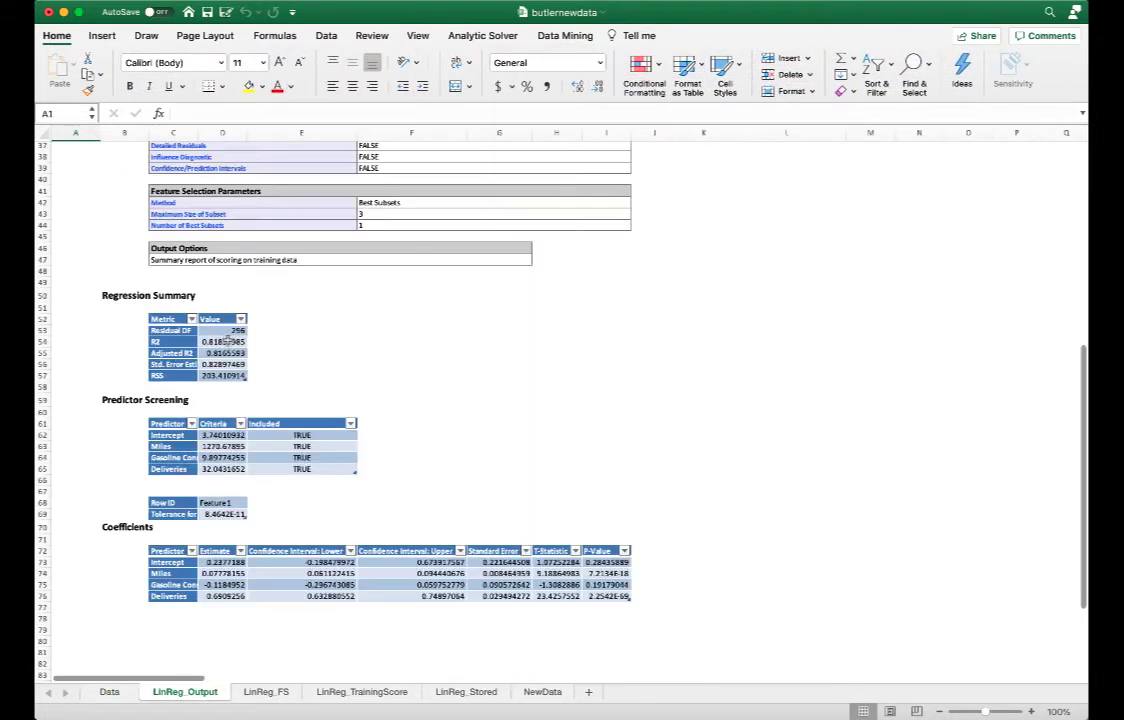
- Examine the R2 value in the Regression Summary and the estimates in the Coefficients table
click(218, 341)
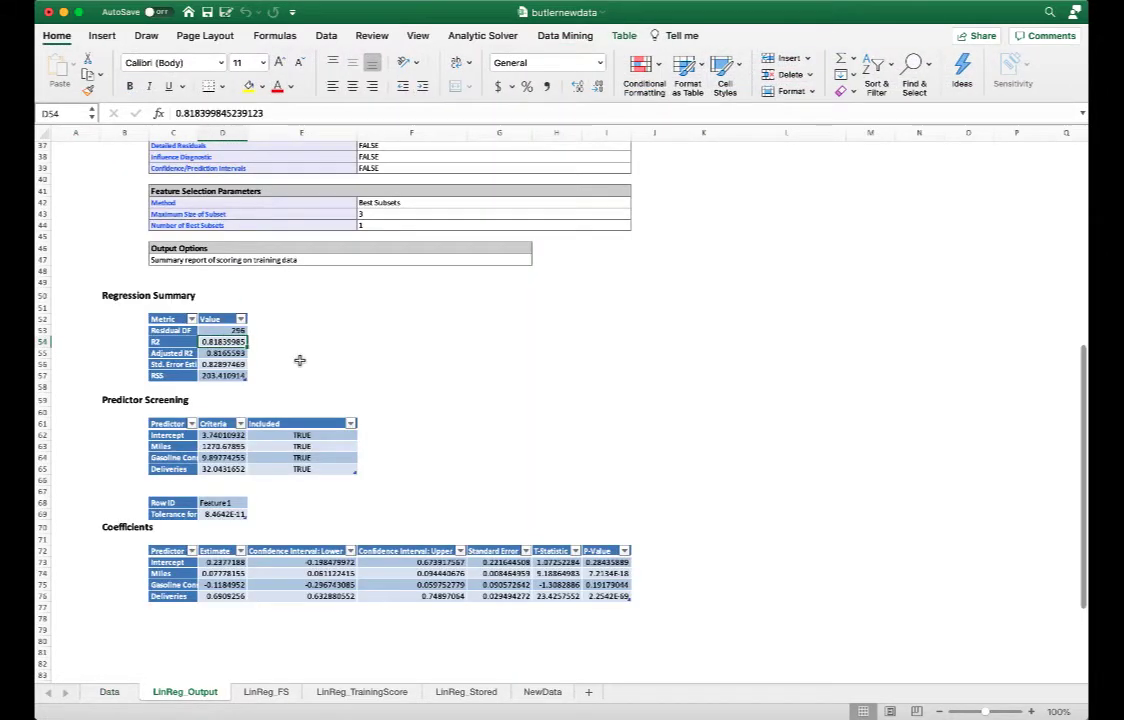
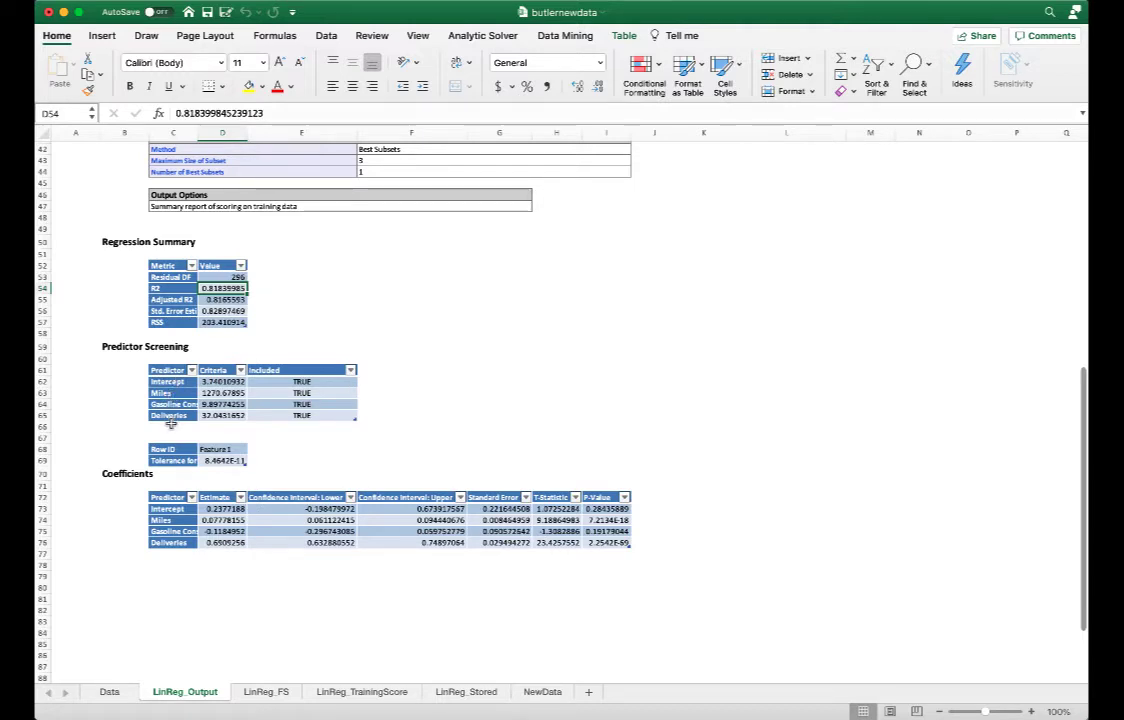
scroll(276, 459, down, 3)
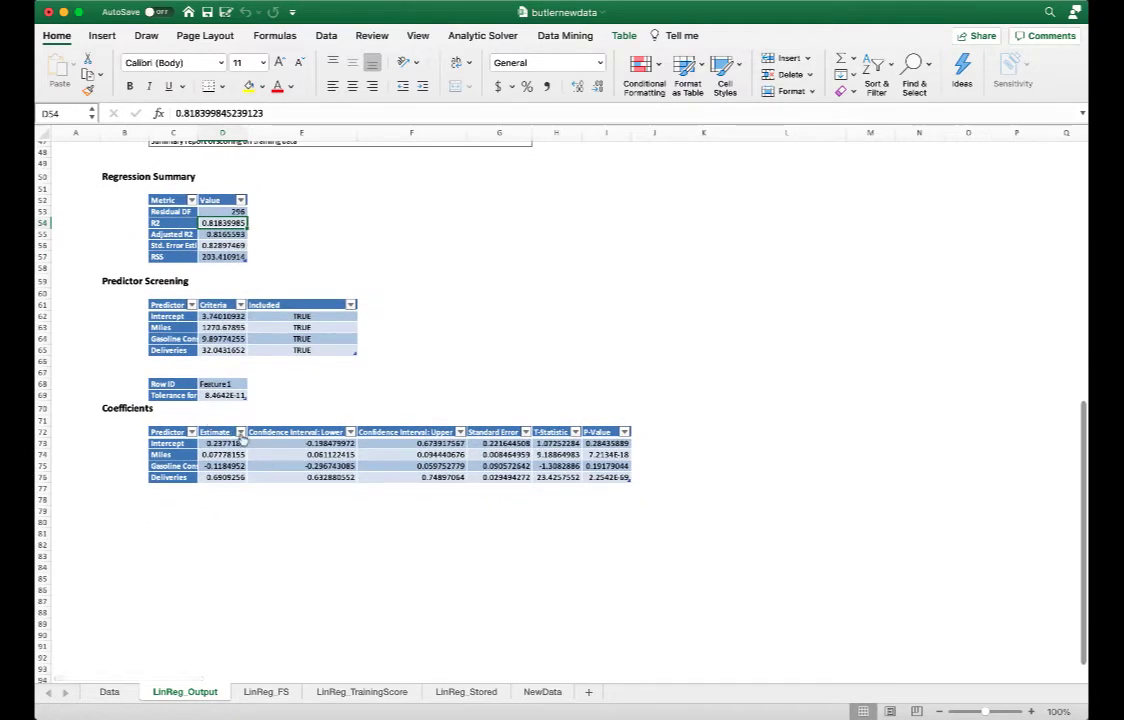
click(230, 443)
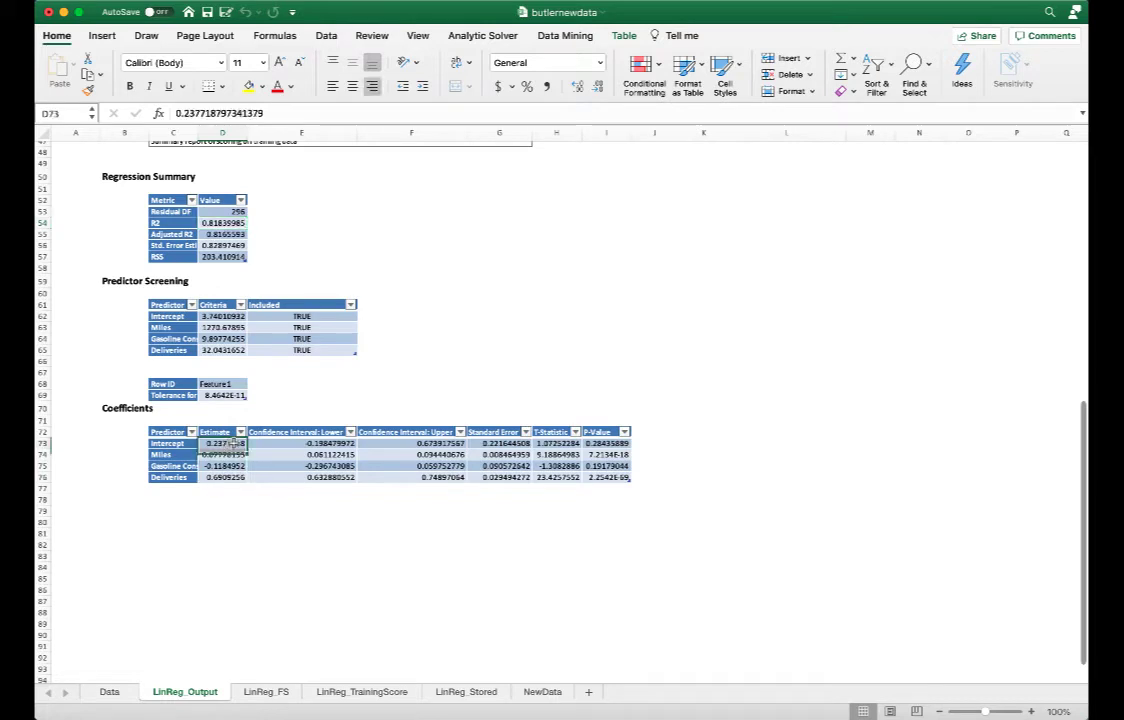
drag(226, 454, 228, 473)
click(233, 518)
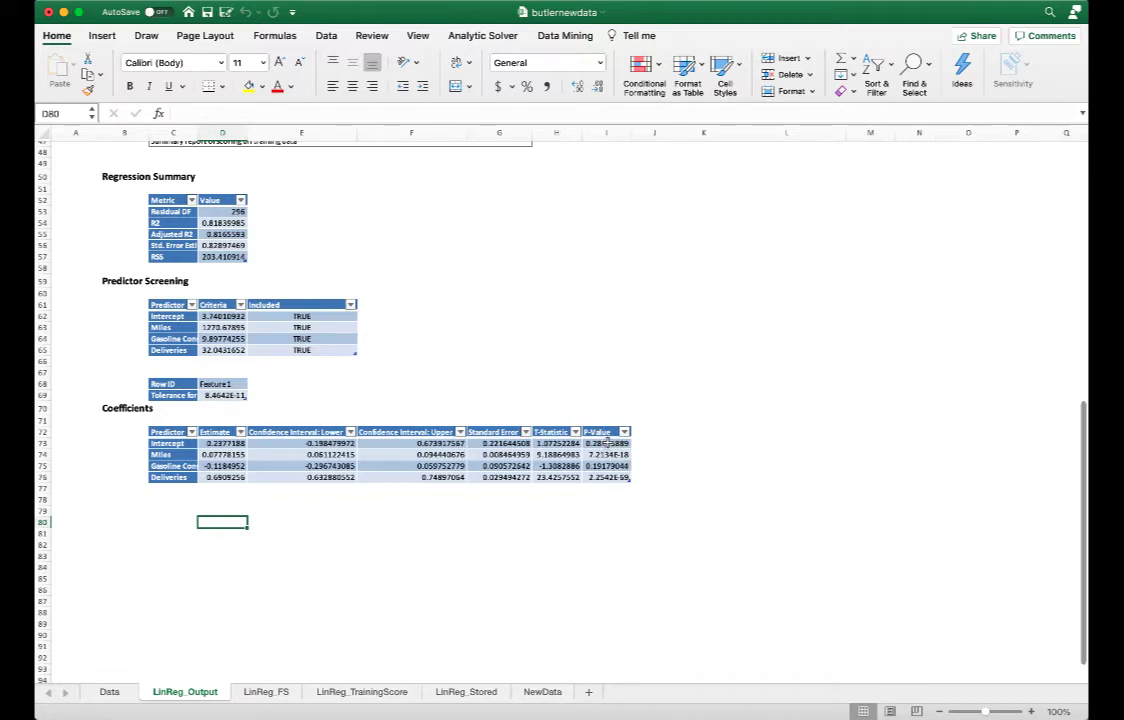
- Write the regression equation "time = 0.24+0.08*miles -0.12*Gas+0.69*deliveries" in cell D78 below the Coefficients table
click(216, 498)
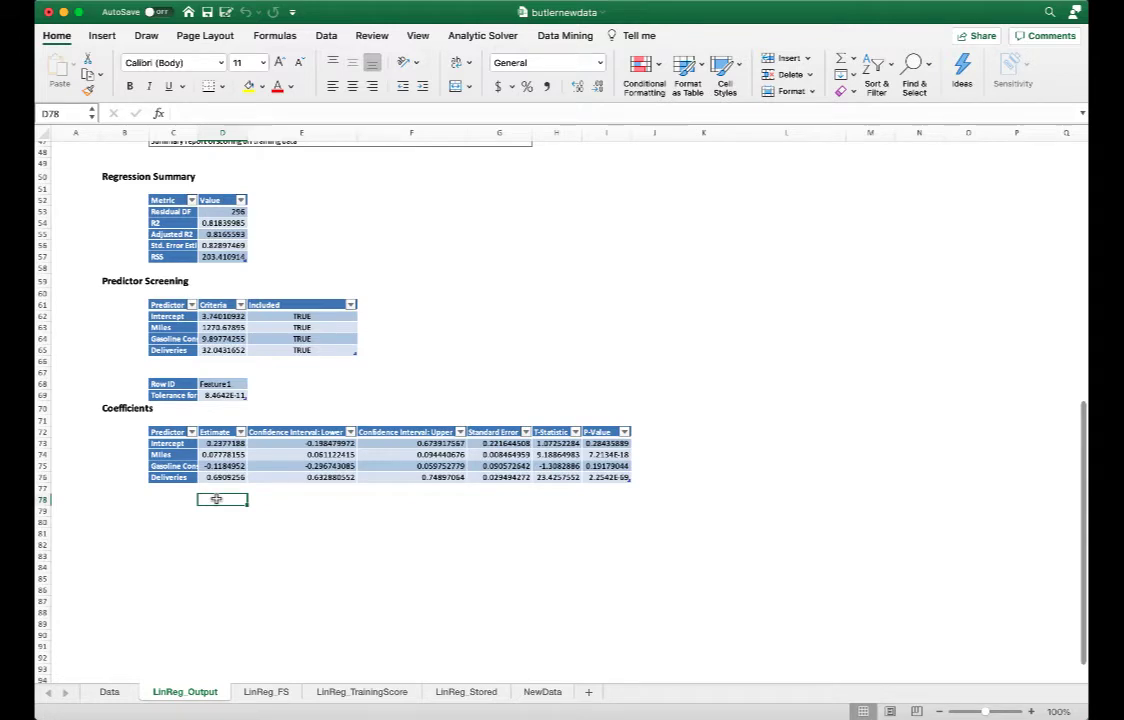
text(time)
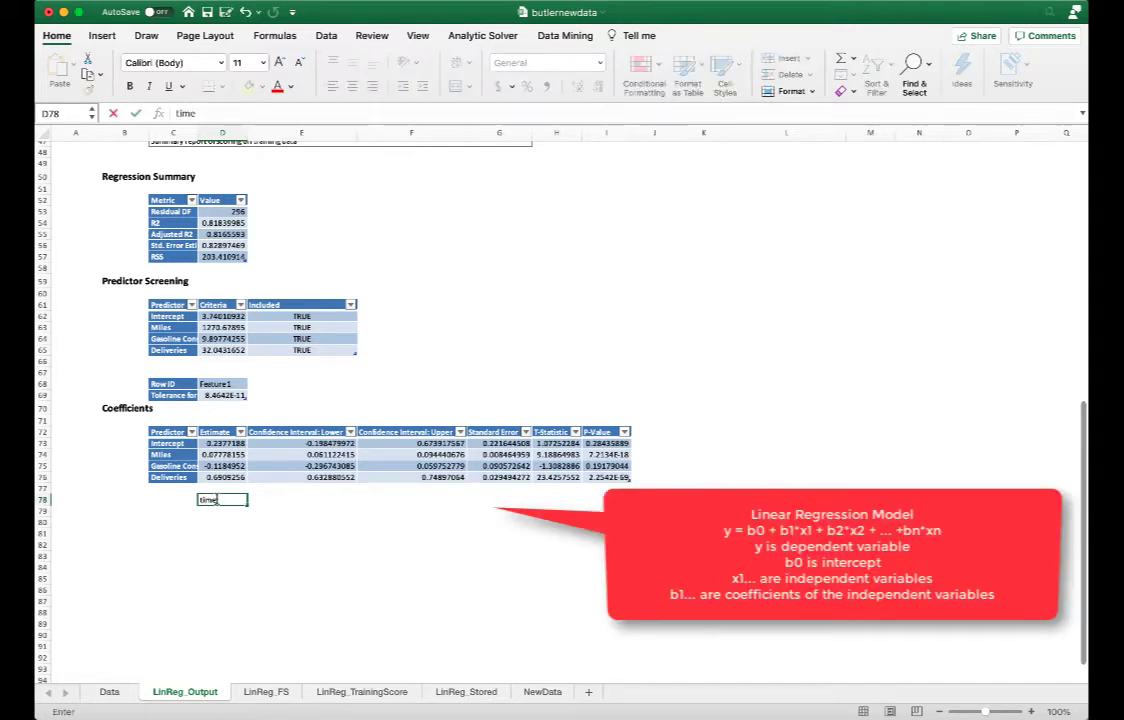
text( = 0.23)
key(BackSpace)
text(4)
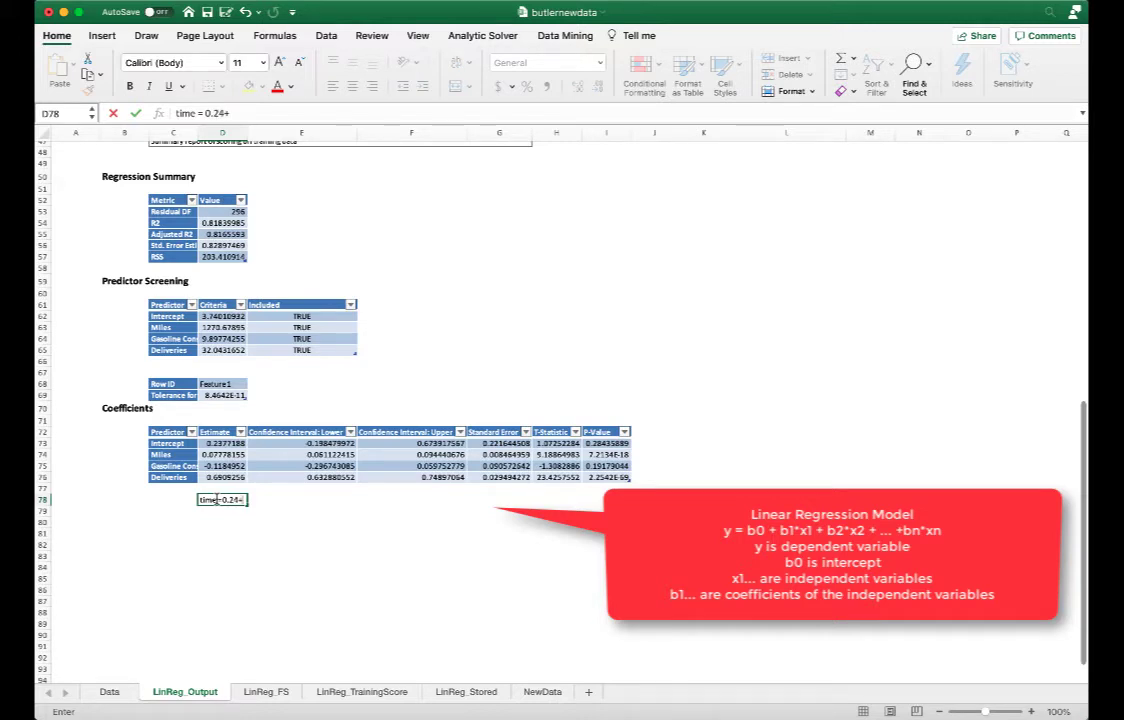
text(+0.08*miles)
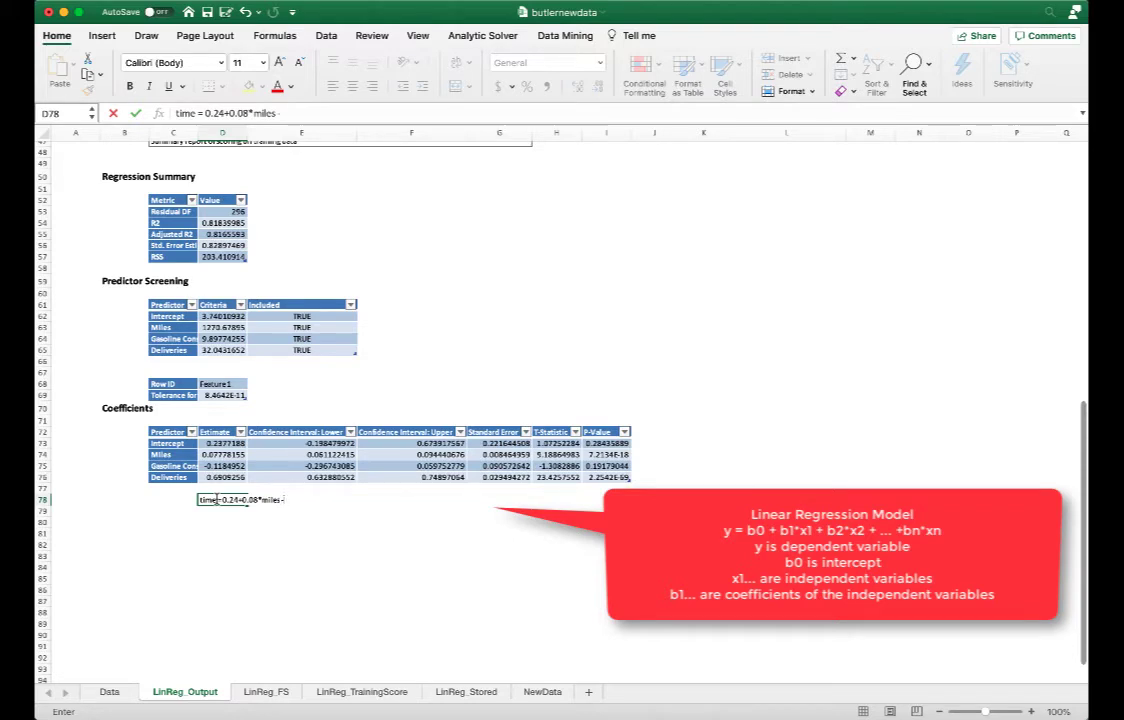
text( -0.12*Gas+)
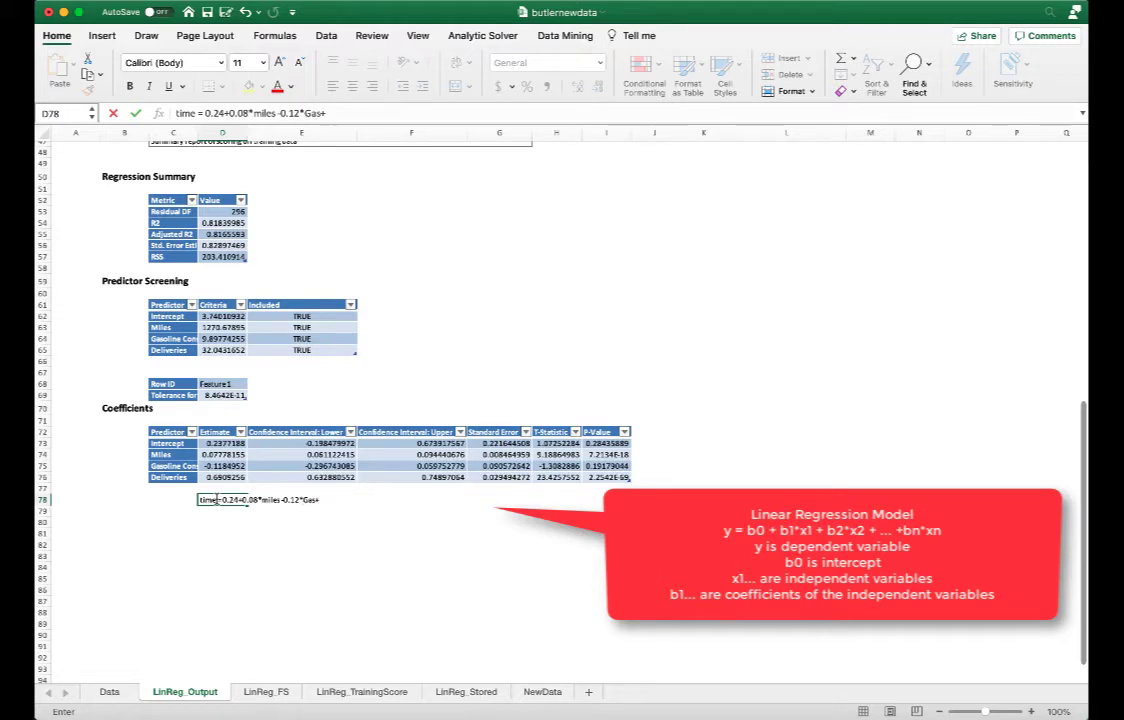
text(0.69*deliveri)
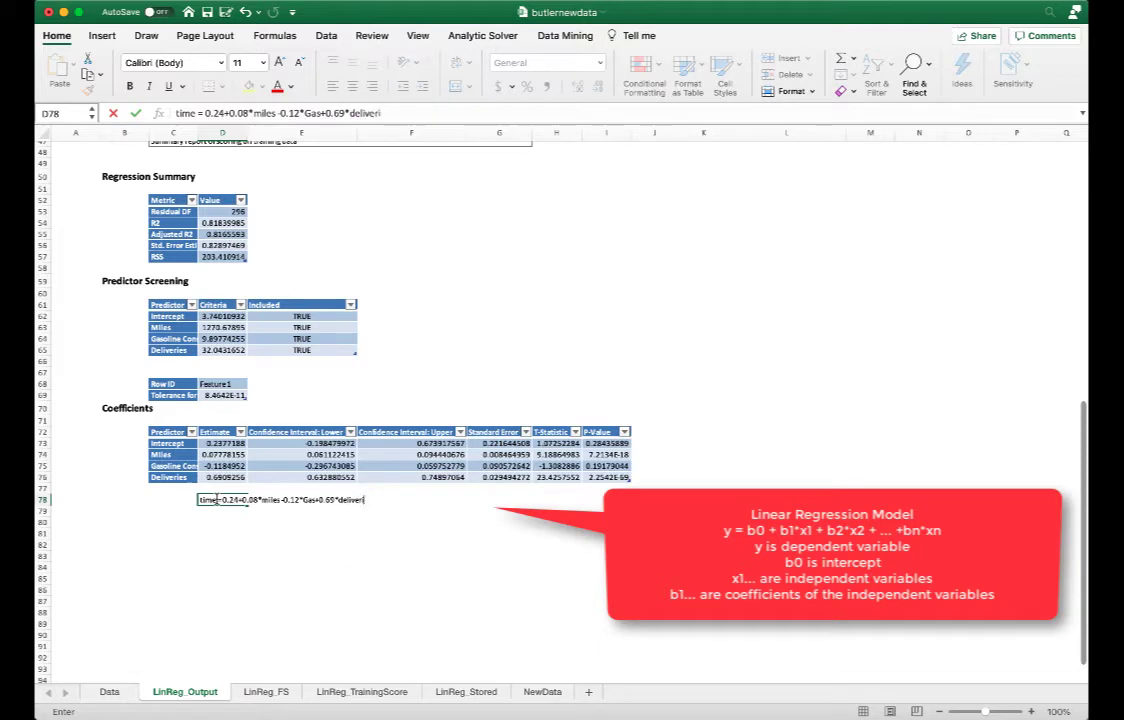
text(es)
key(Return)
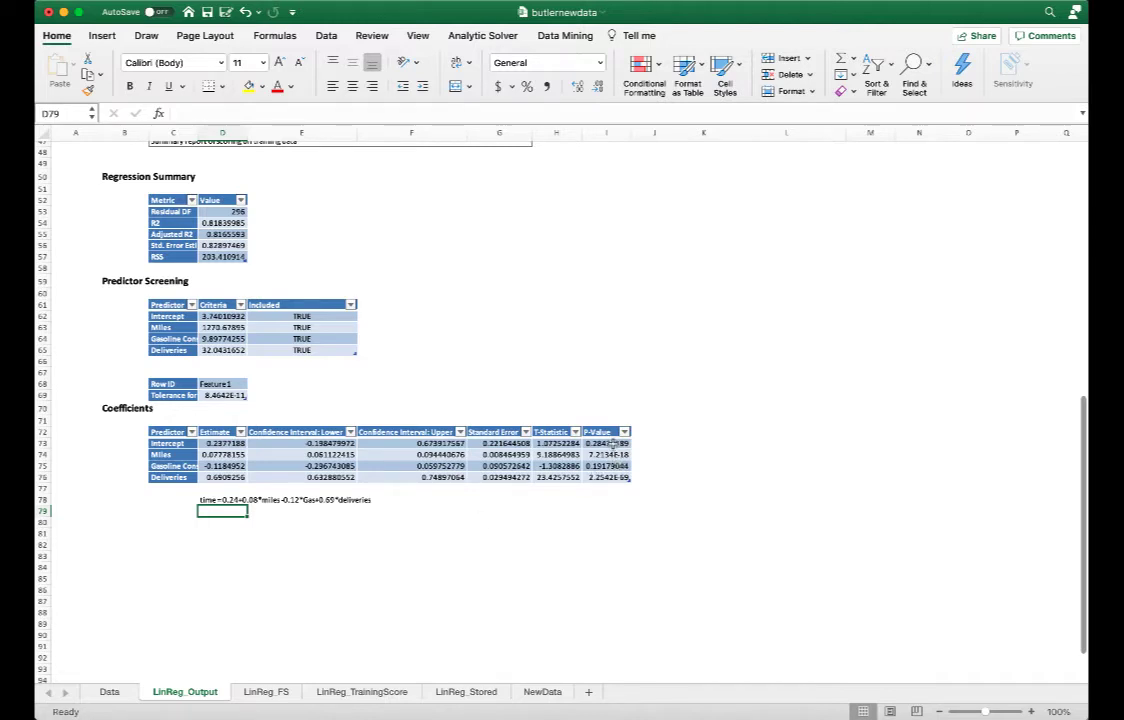
- Examine the P-values in the Coefficients table, particularly for gasoline consumption, and open the LinReg_FS sheet
drag(612, 443, 616, 483)
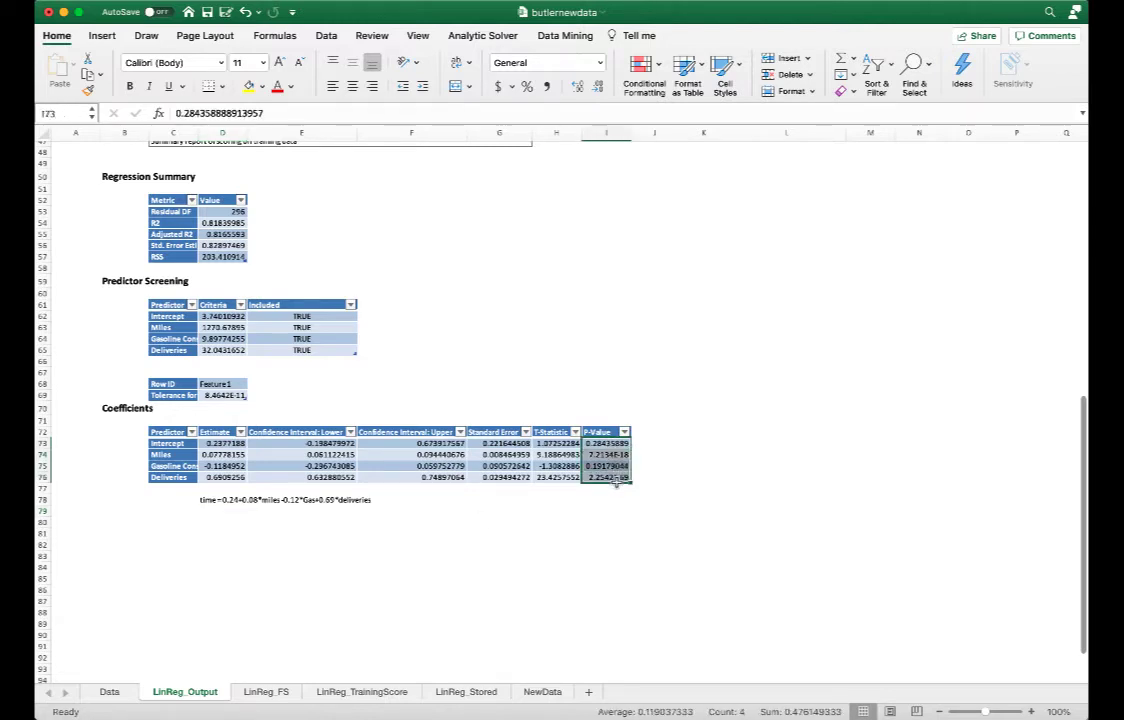
click(616, 466)
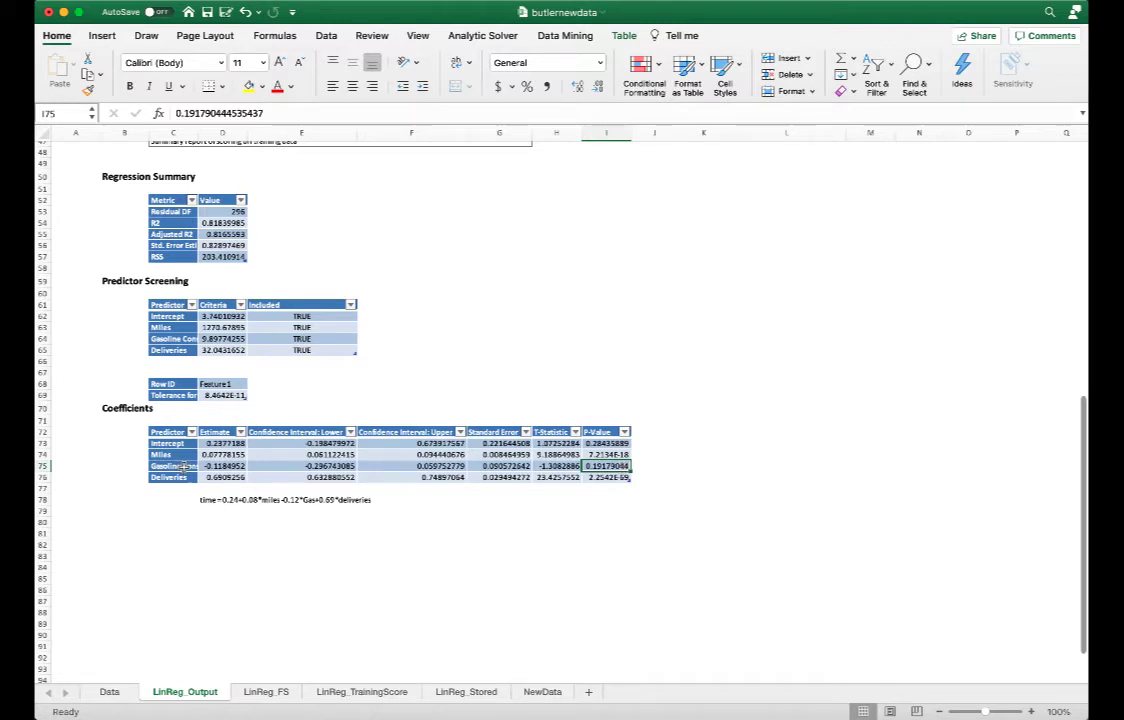
click(265, 692)
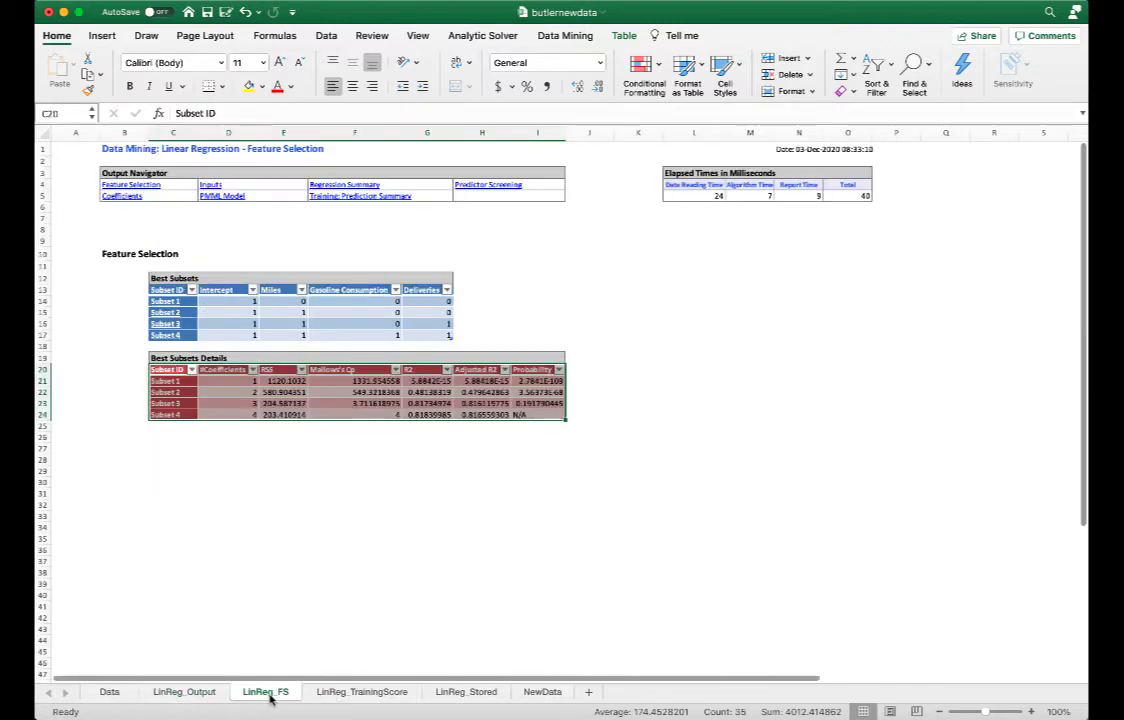
click(227, 491)
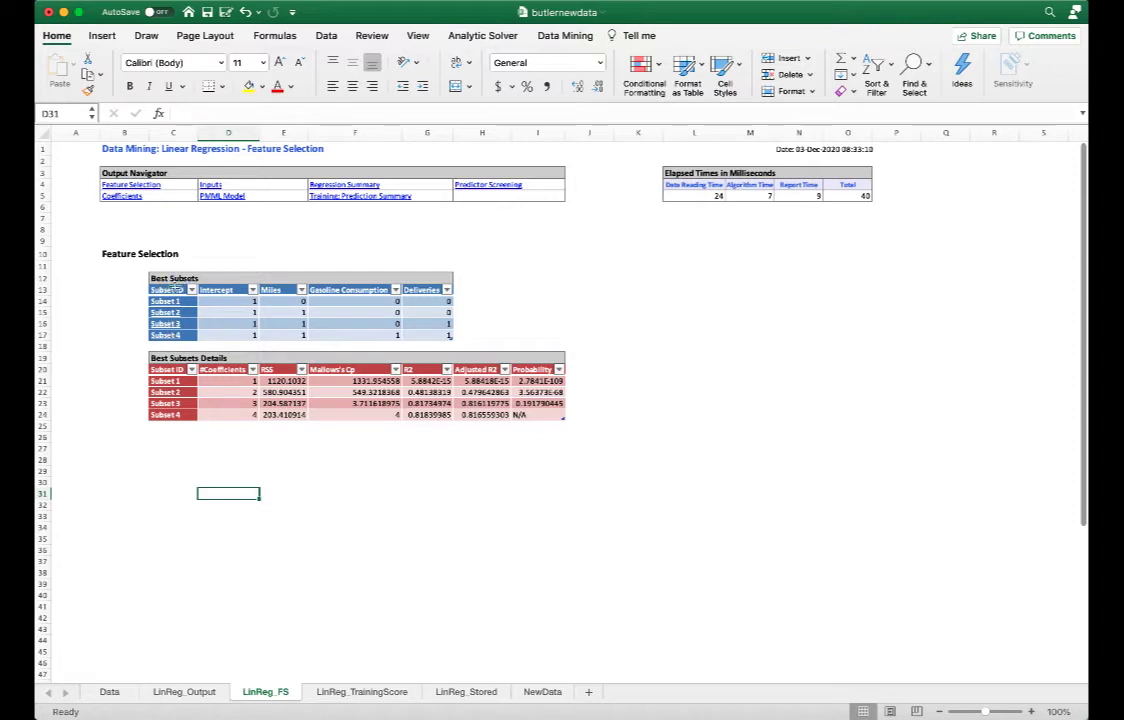
- Examine which predictors each of the four subsets includes in the Best Subsets table
click(229, 301)
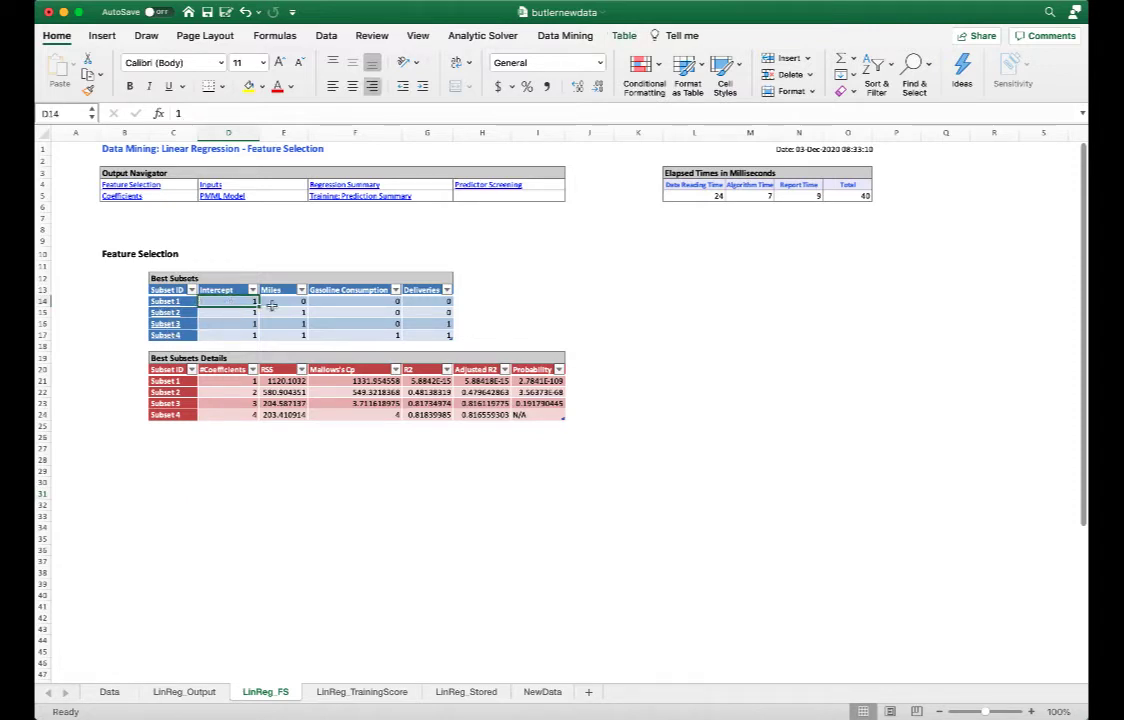
drag(265, 301, 420, 301)
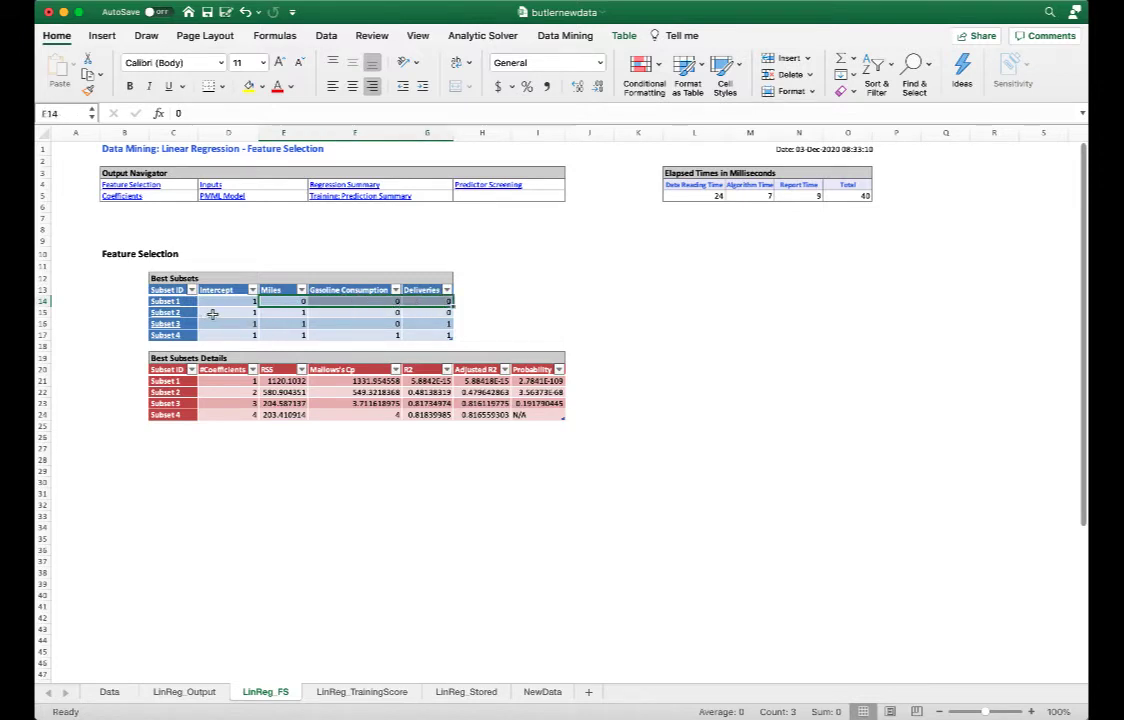
click(293, 313)
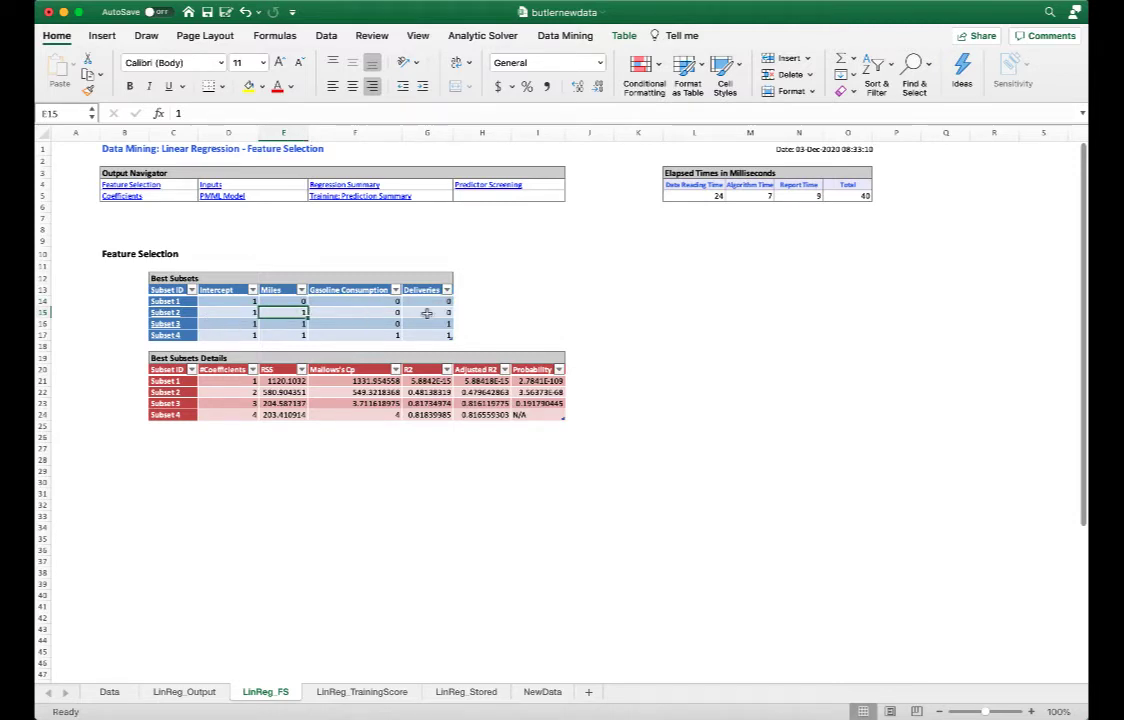
click(237, 324)
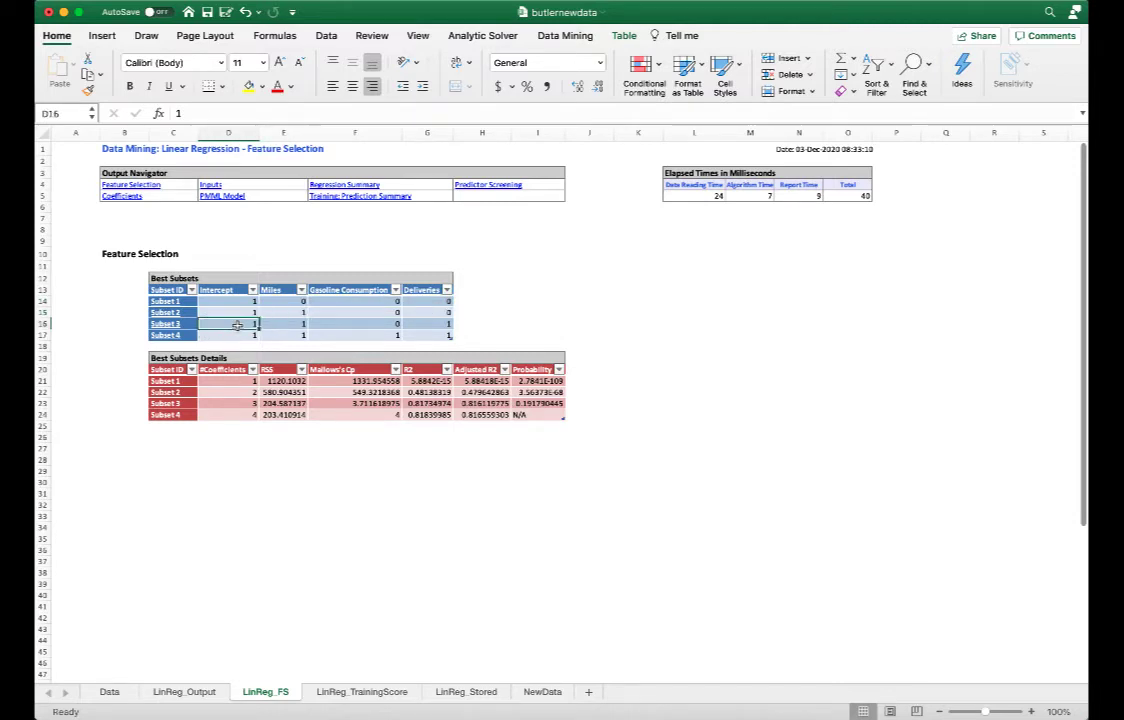
click(436, 324)
click(250, 334)
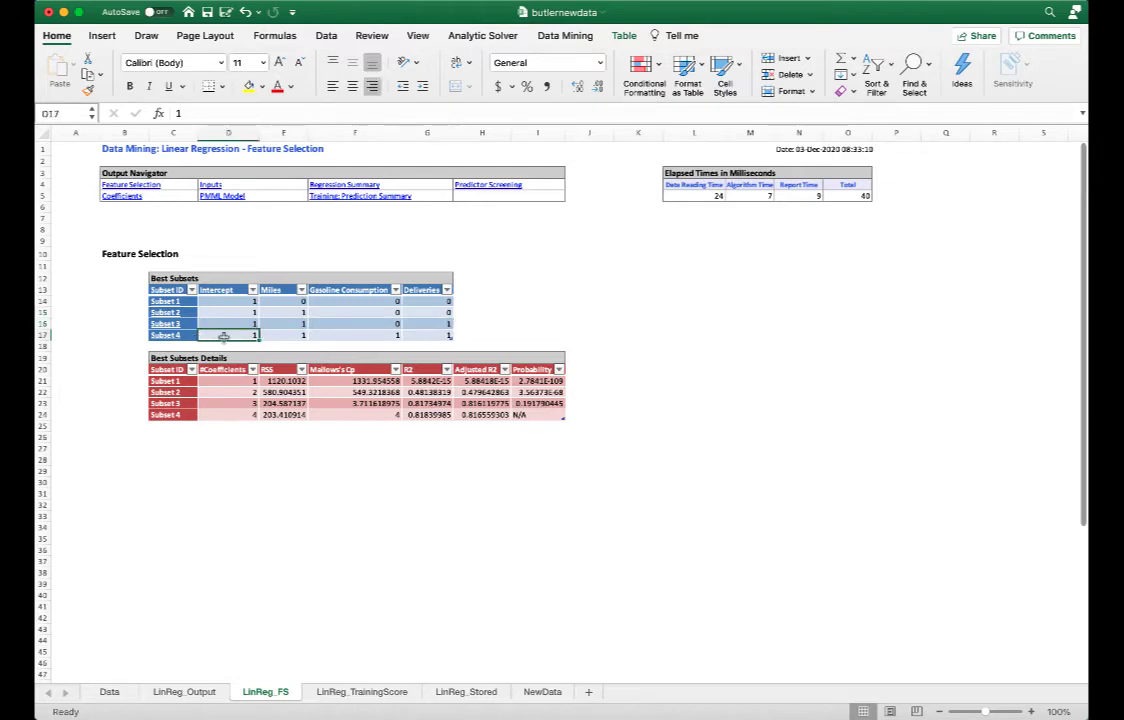
drag(270, 335, 430, 335)
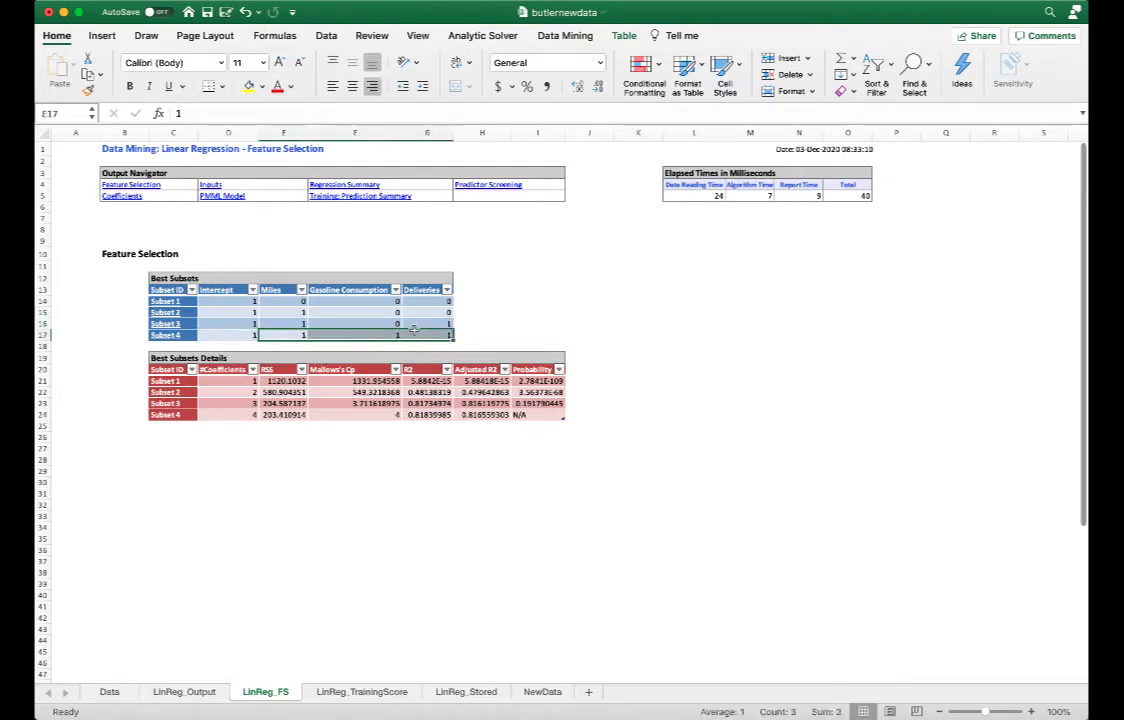
click(511, 318)
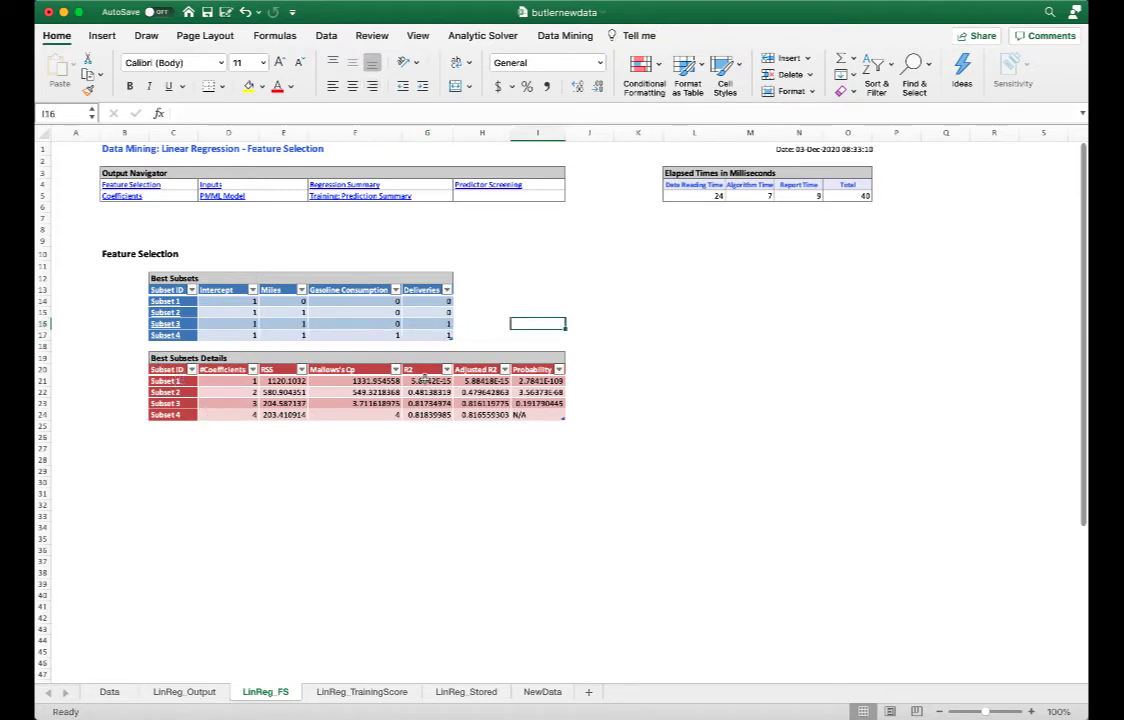
- Compare the R2 values in Best Subsets Details, especially for Subsets 3 and 4, and check which predictors Subset 3 uses
drag(425, 380, 431, 416)
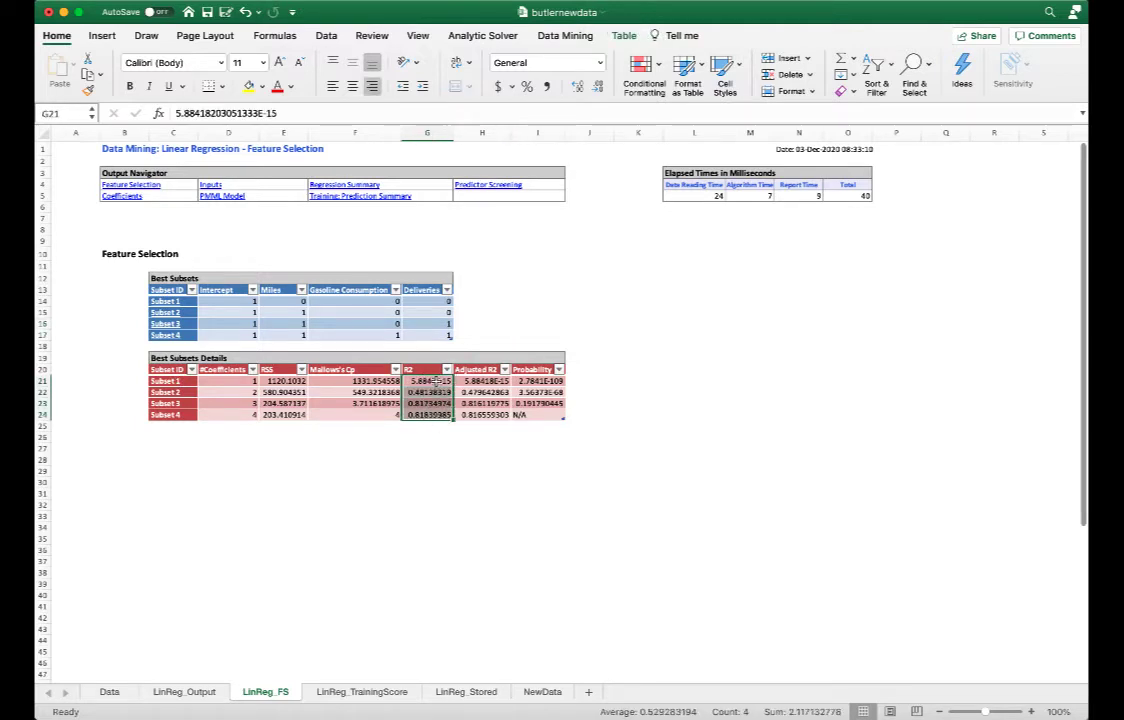
click(436, 381)
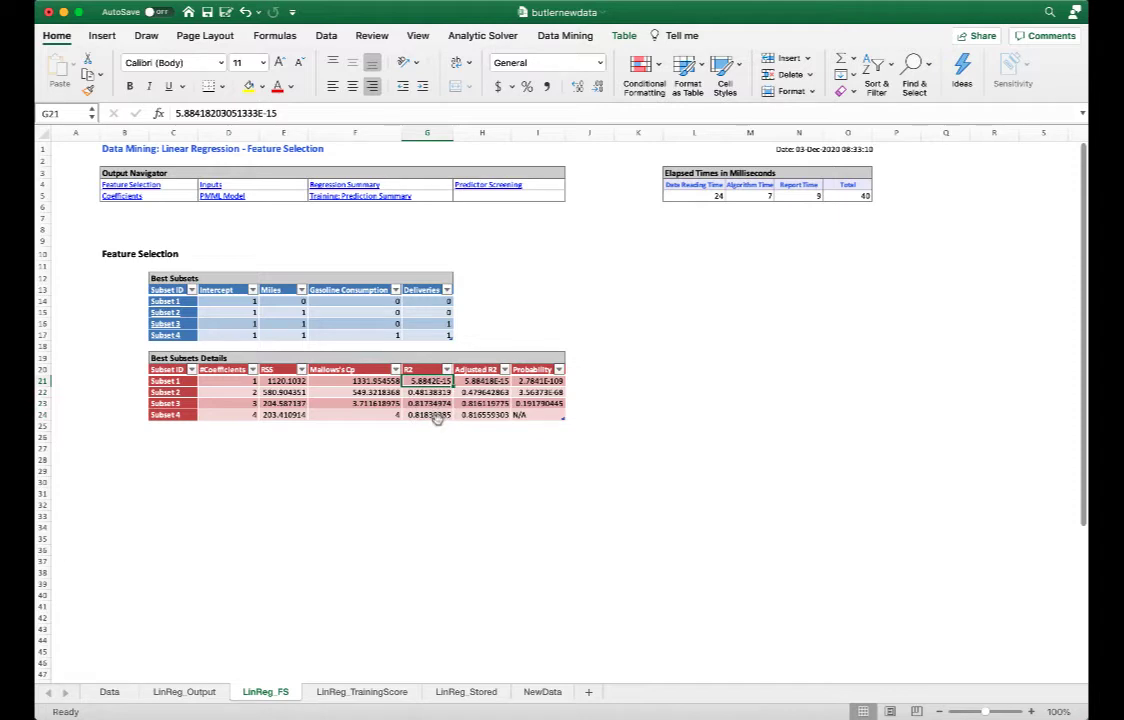
click(440, 403)
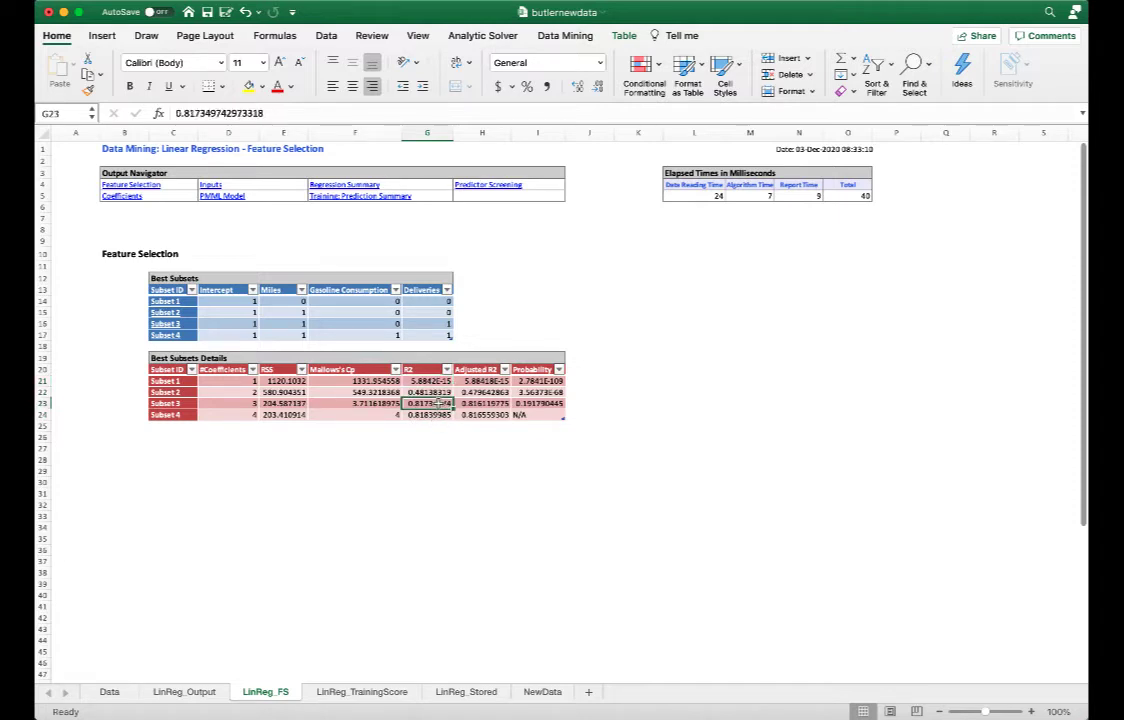
key(Down)
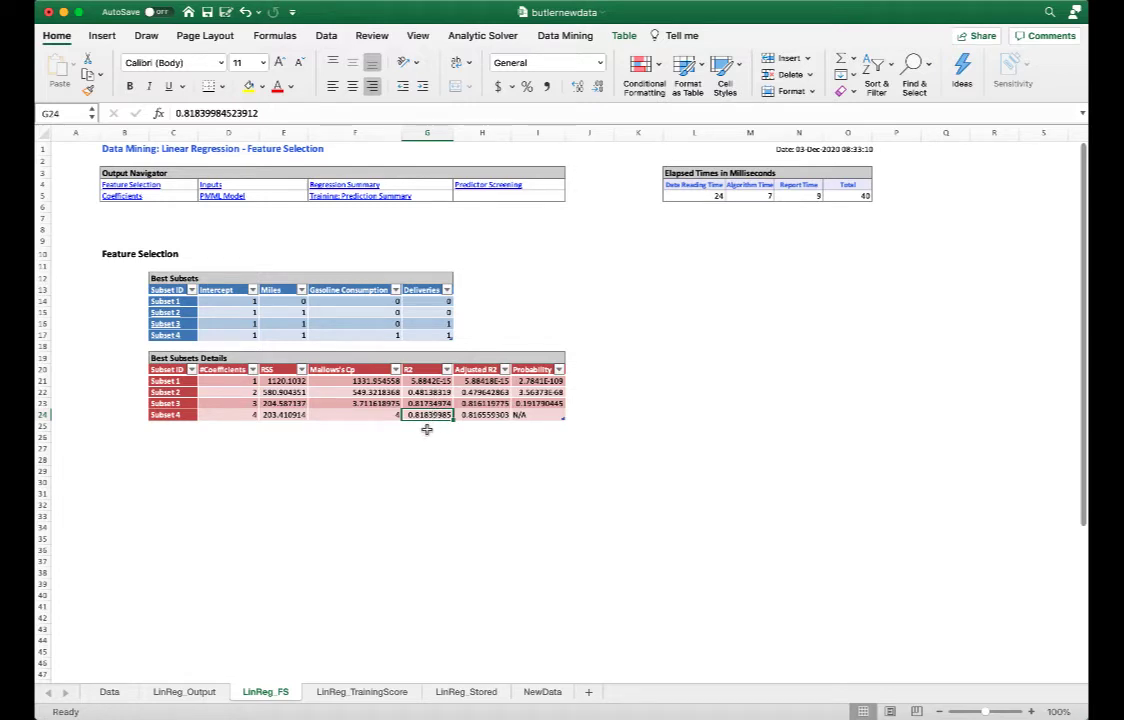
key(Up)
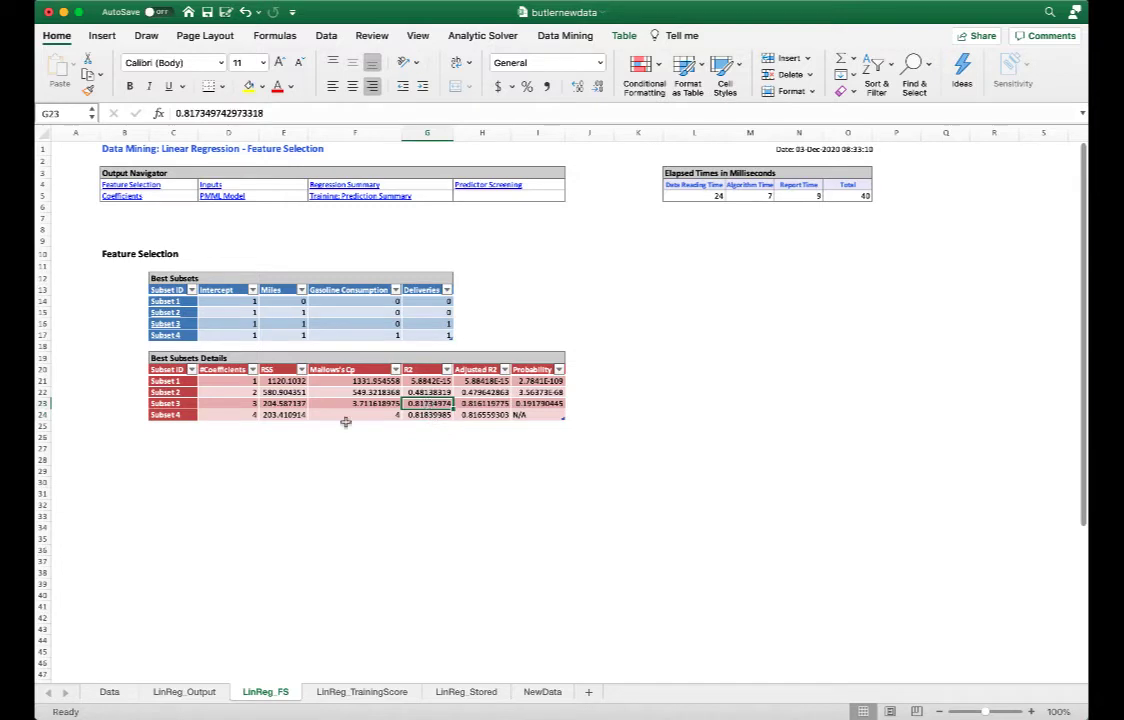
click(284, 325)
click(431, 324)
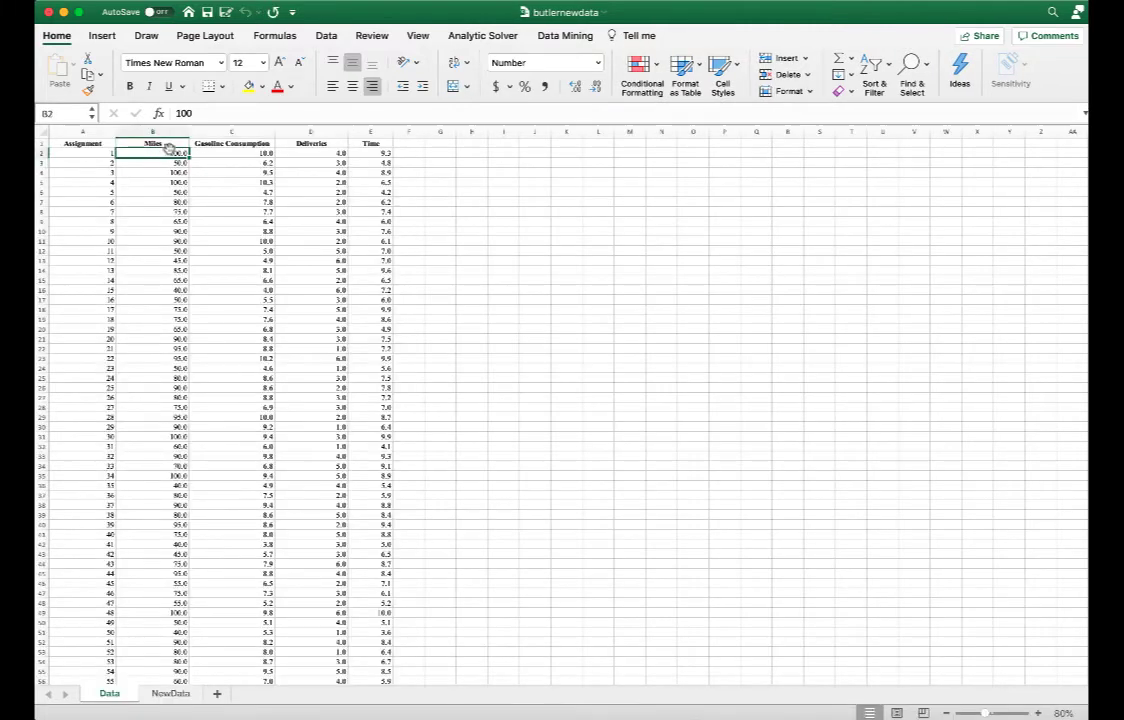
- Set up a new linear regression on the Data sheet with Miles and Deliveries as selected variables and Time as the output variable
click(566, 37)
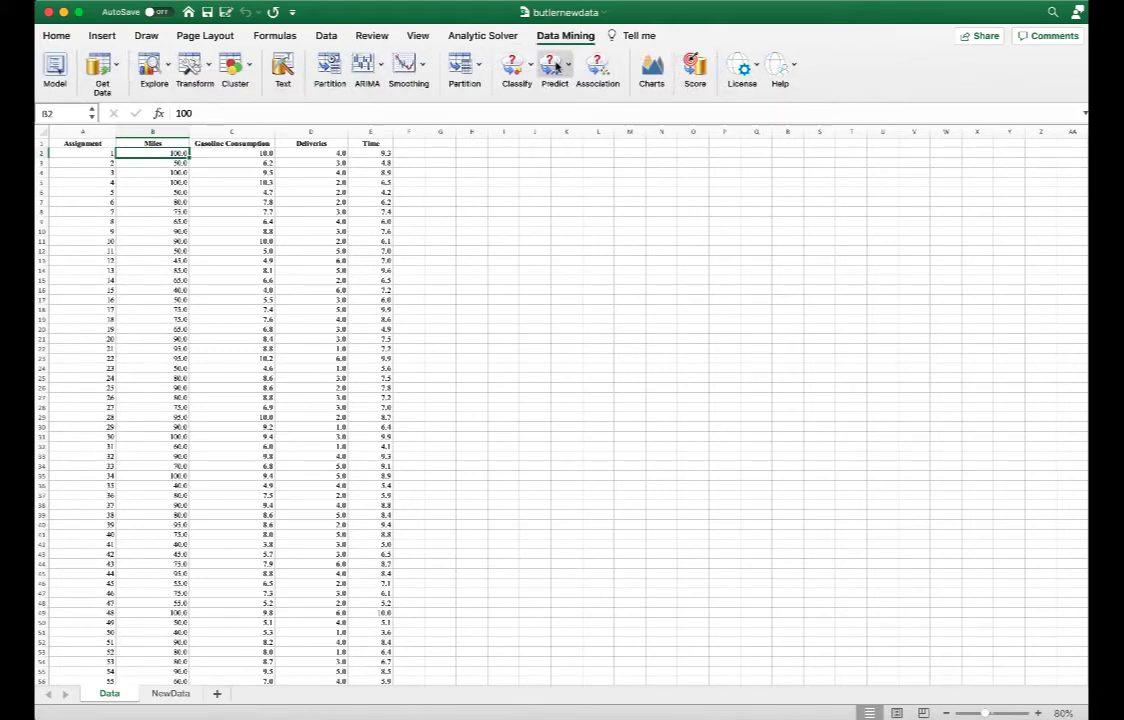
click(553, 68)
click(567, 90)
drag(584, 15, 505, 140)
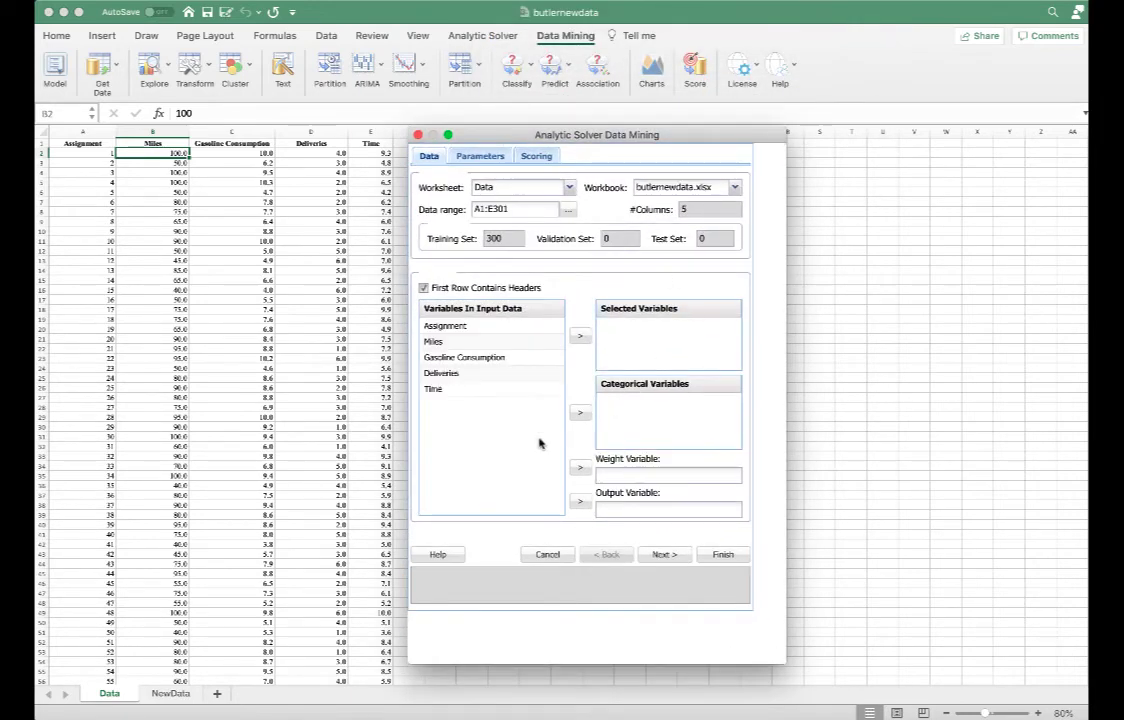
click(468, 341)
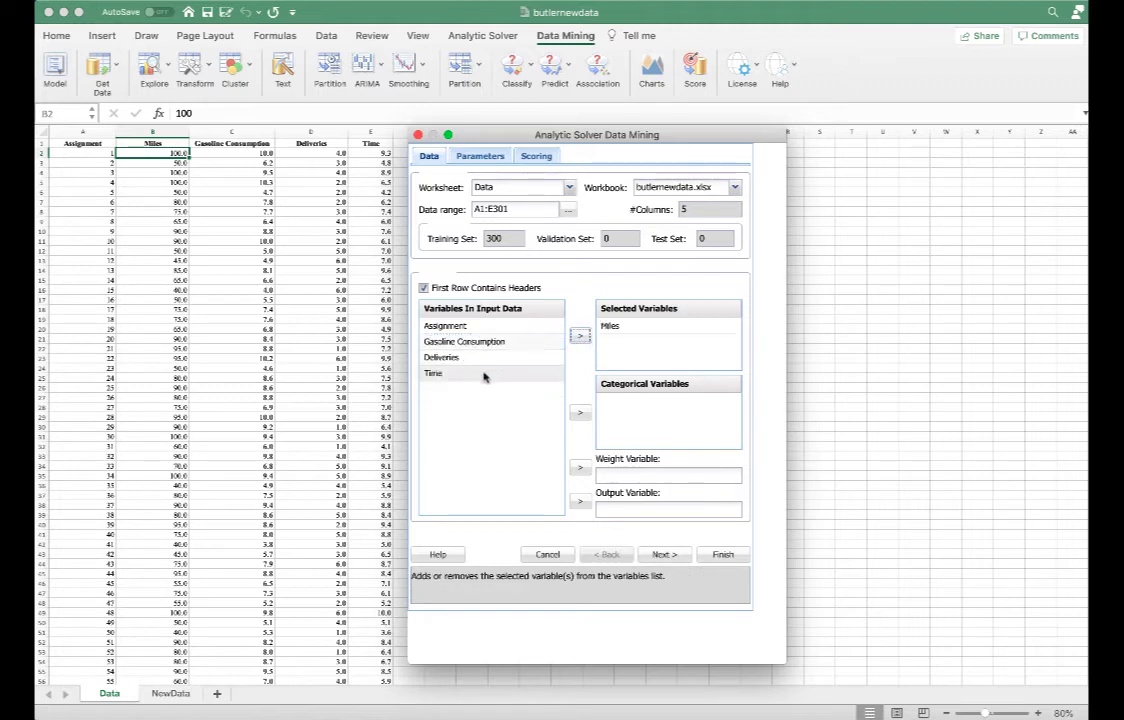
click(484, 358)
click(581, 338)
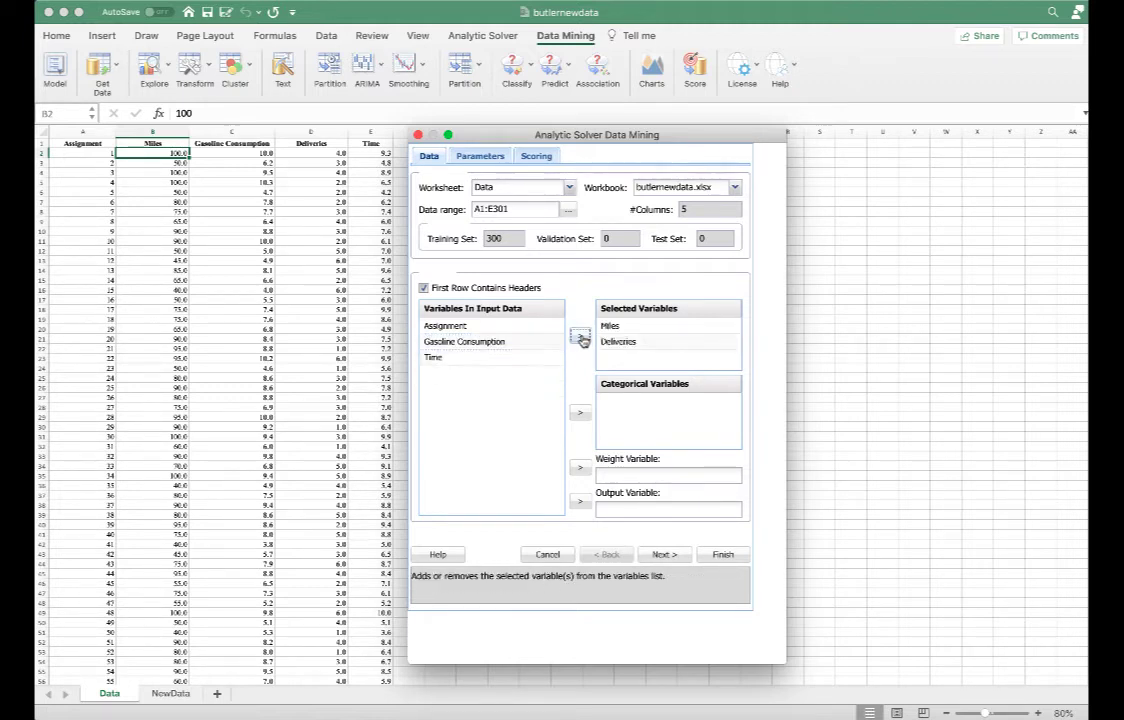
click(459, 359)
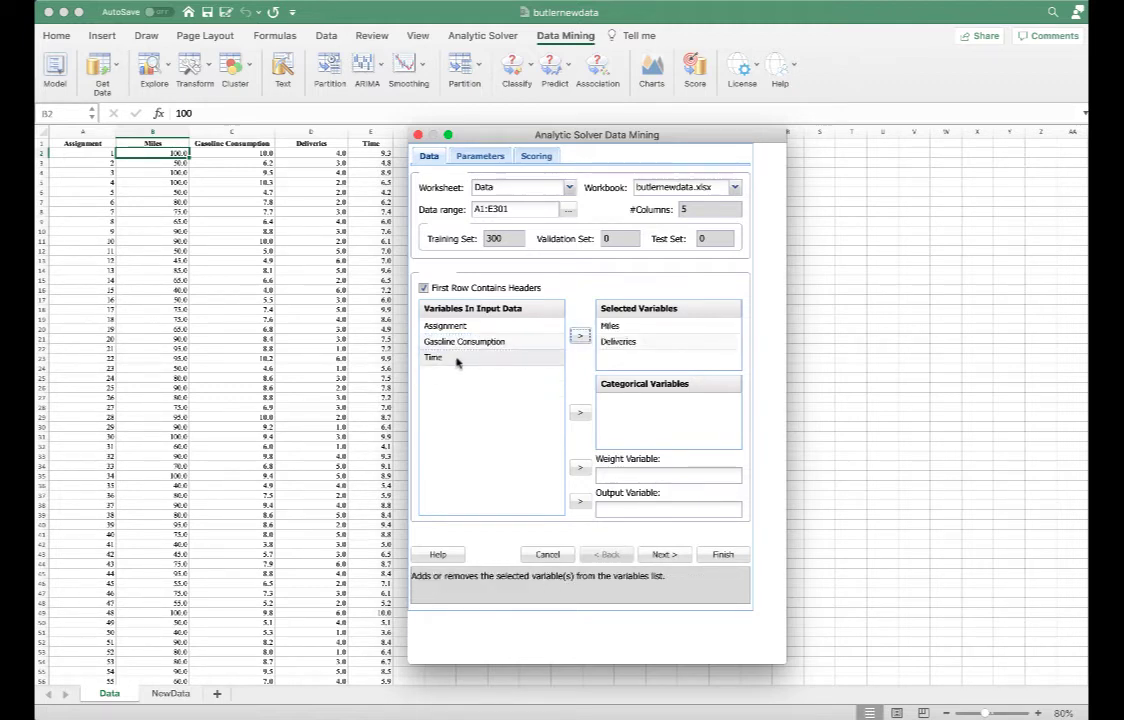
click(583, 503)
click(664, 555)
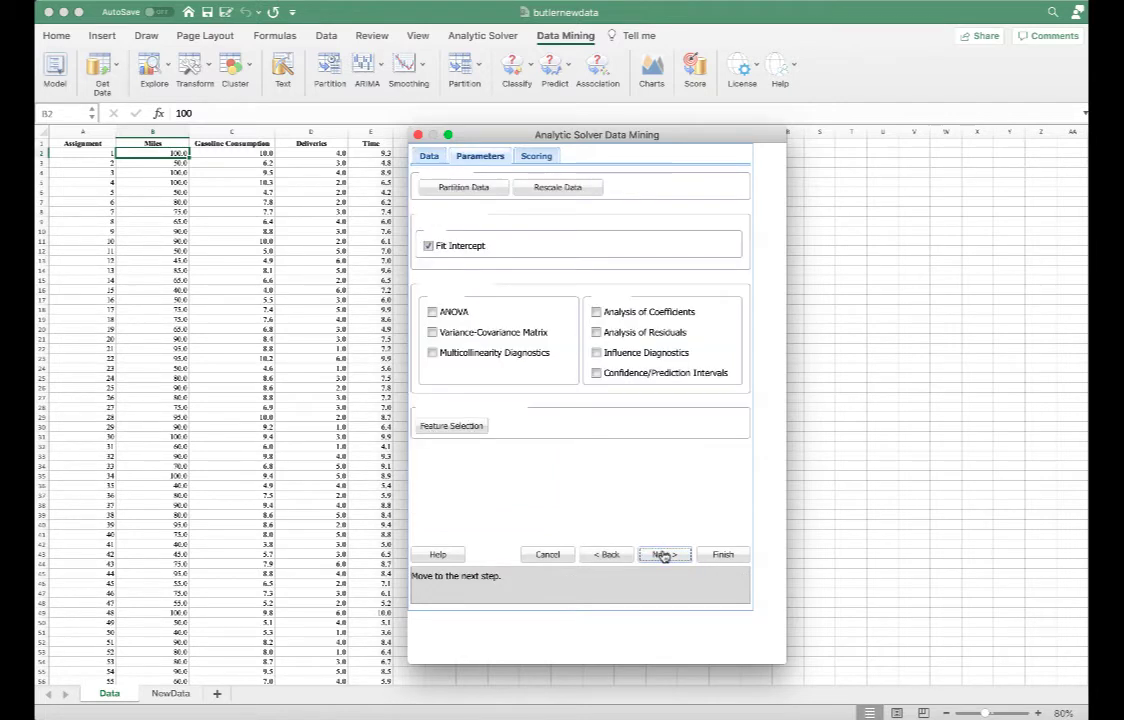
- Include Analysis of Coefficients and Confidence/Prediction Intervals in the regression, leaving feature selection off
click(596, 313)
click(597, 374)
click(447, 429)
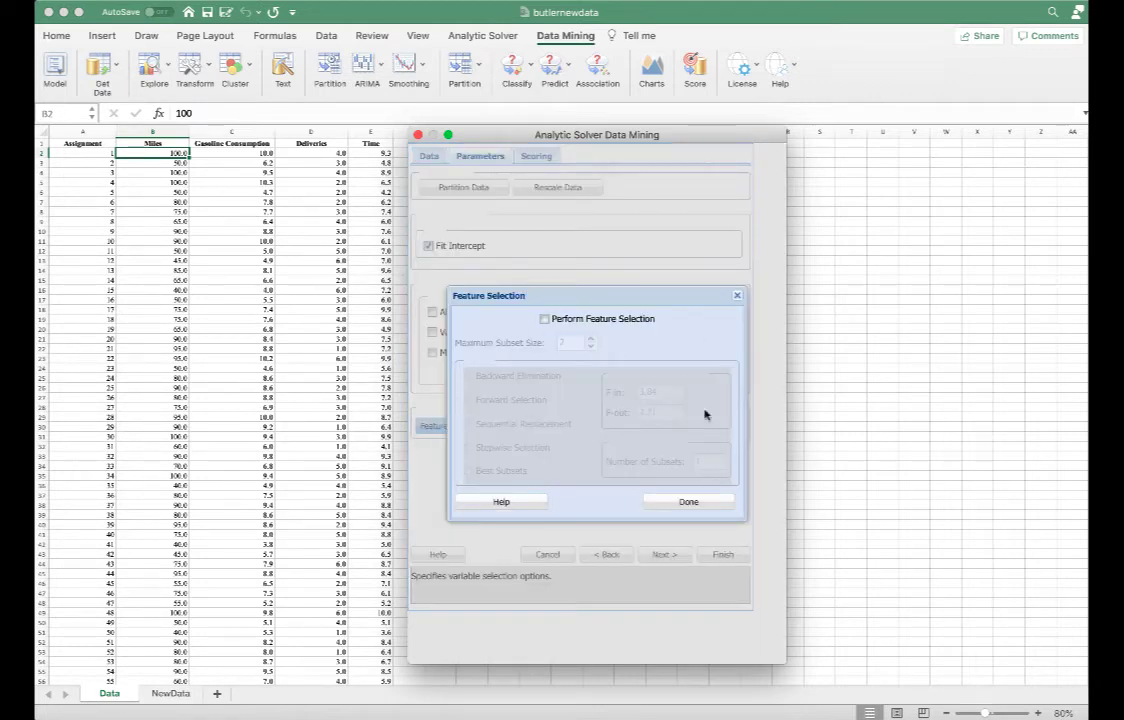
click(737, 295)
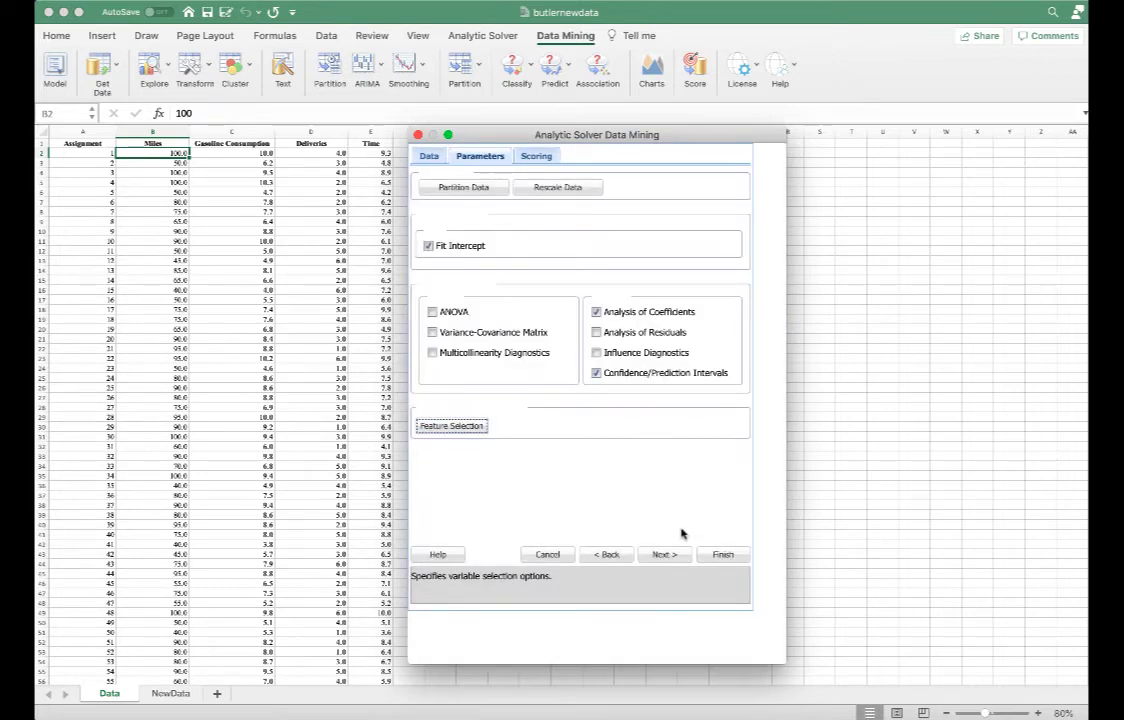
- Turn on in-worksheet scoring of new data and choose NewData as the worksheet to score
click(666, 556)
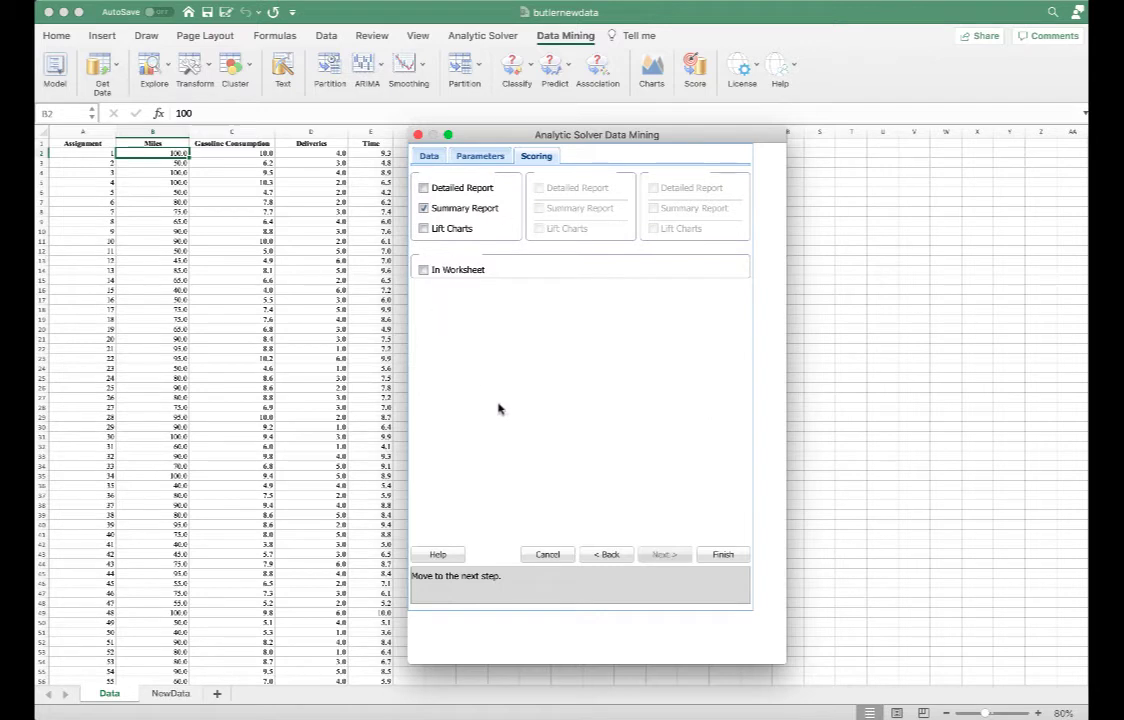
click(424, 270)
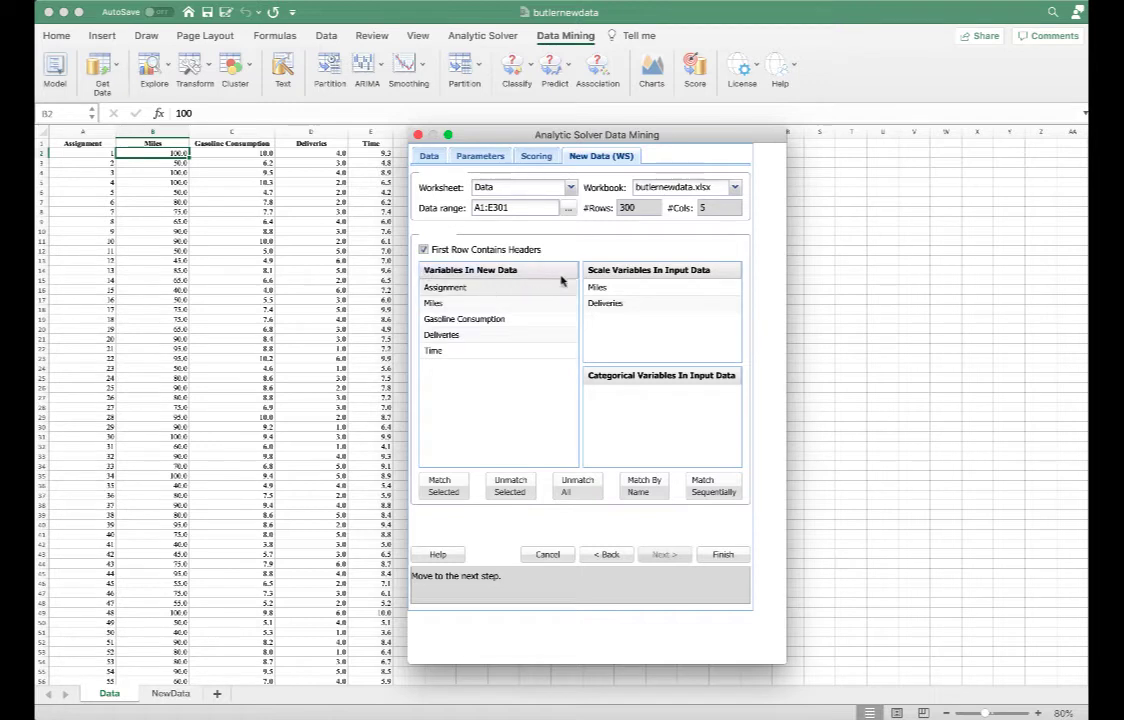
click(571, 189)
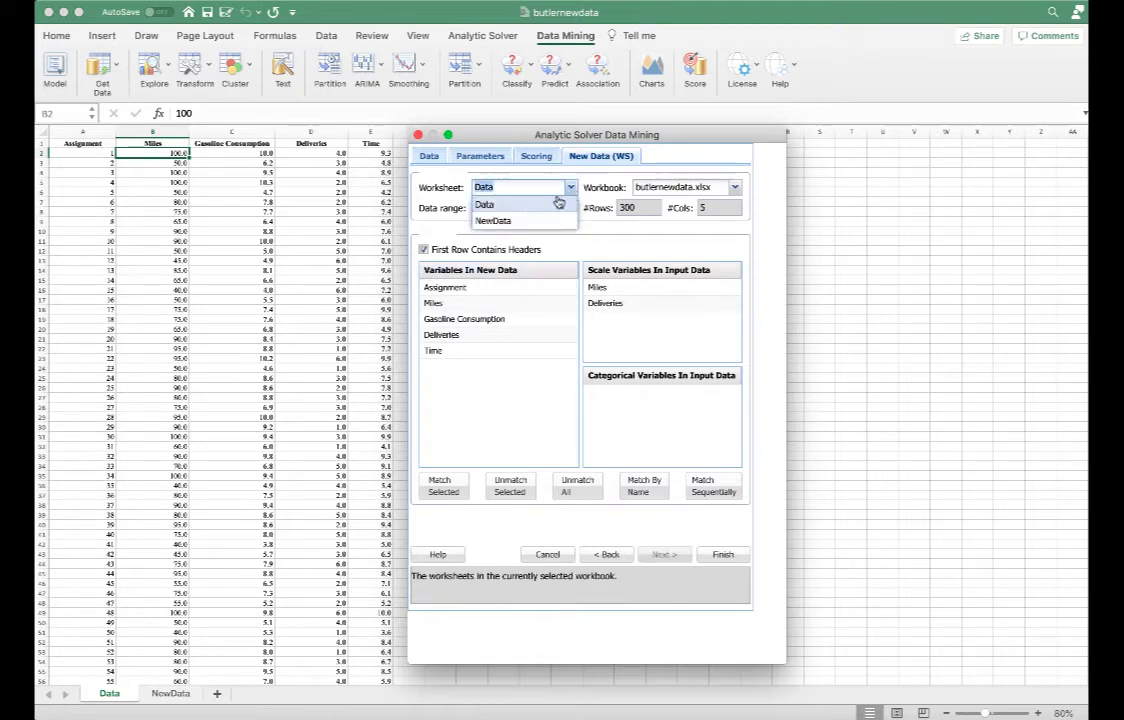
click(505, 221)
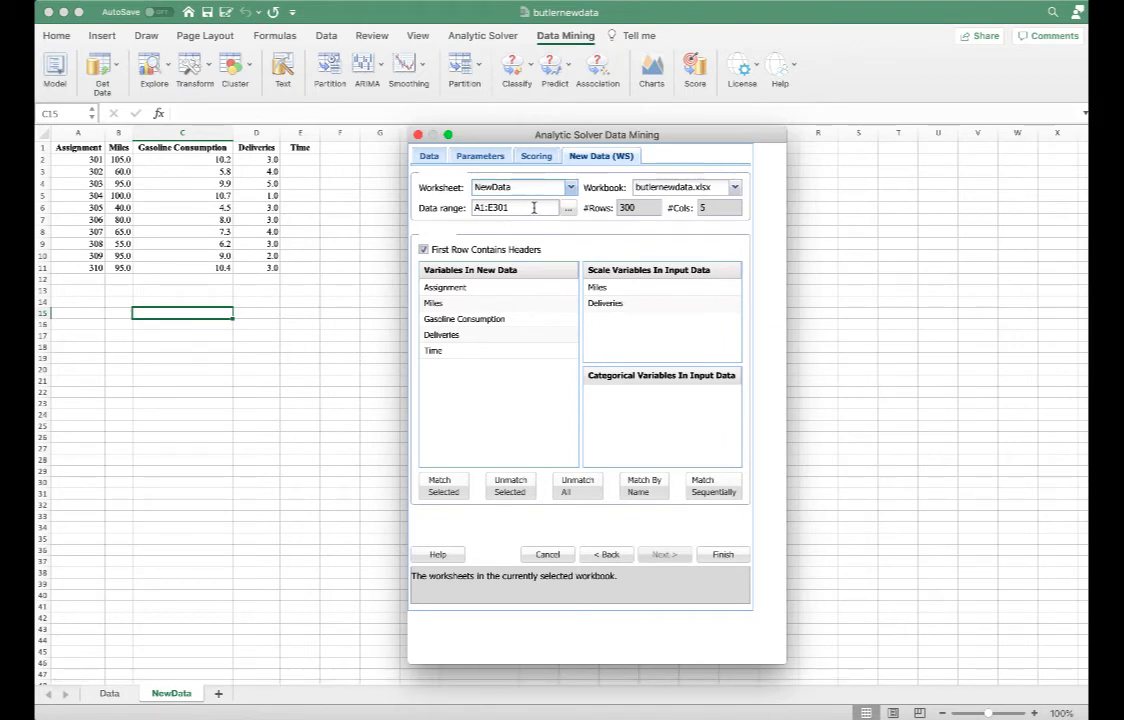
- Run the regression with the new data range set to A1:E11 and the variables matched by name
click(534, 208)
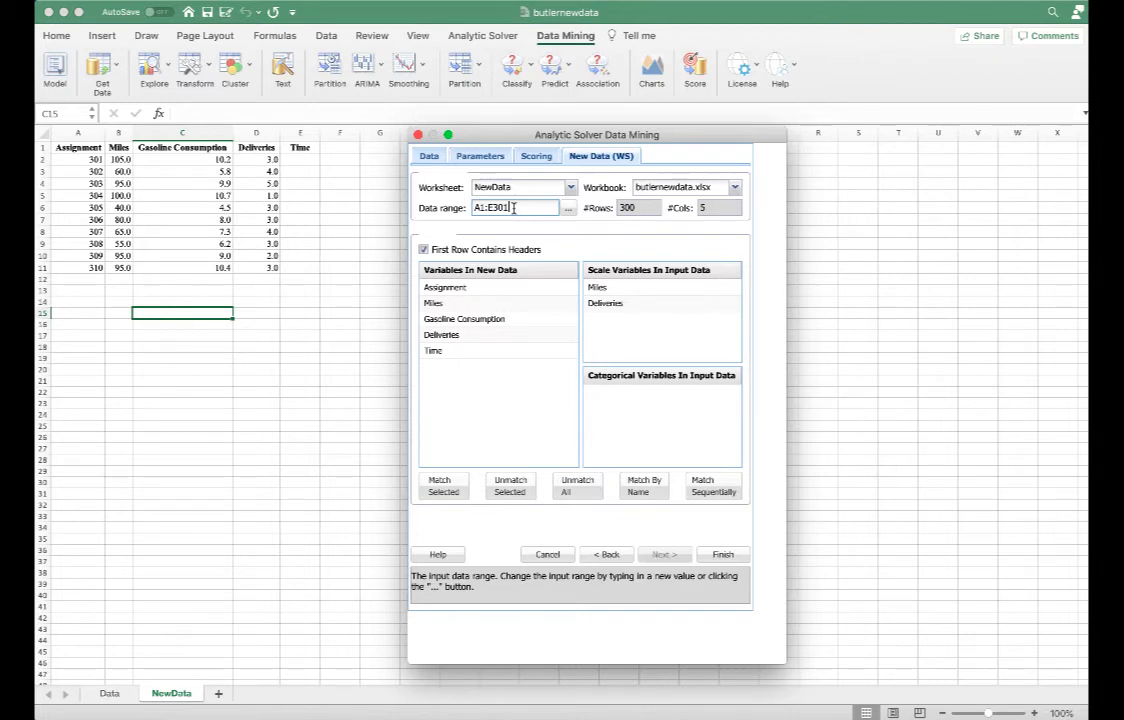
key(BackSpace)
text(1)
click(627, 208)
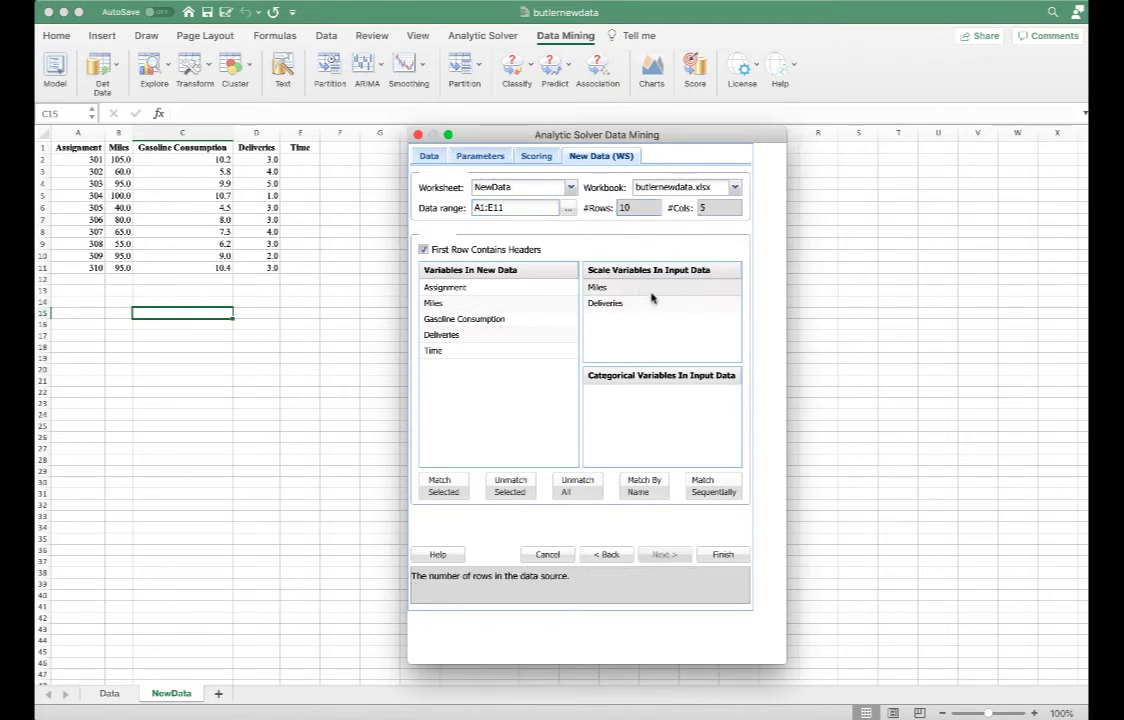
click(652, 487)
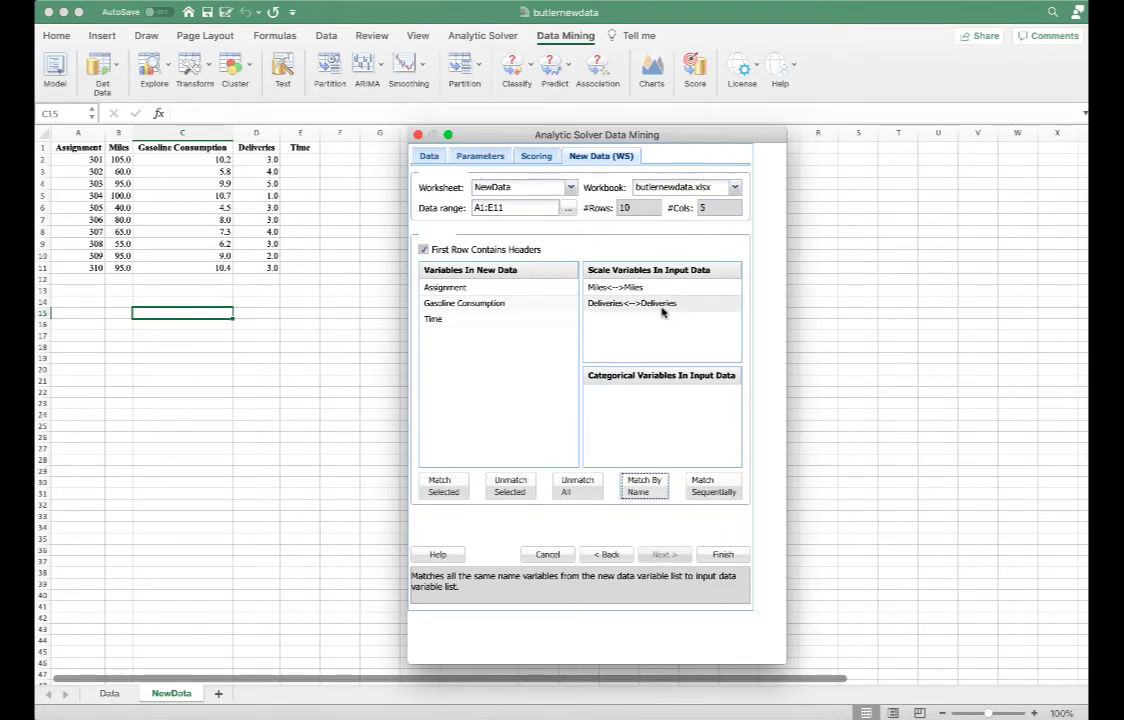
click(724, 555)
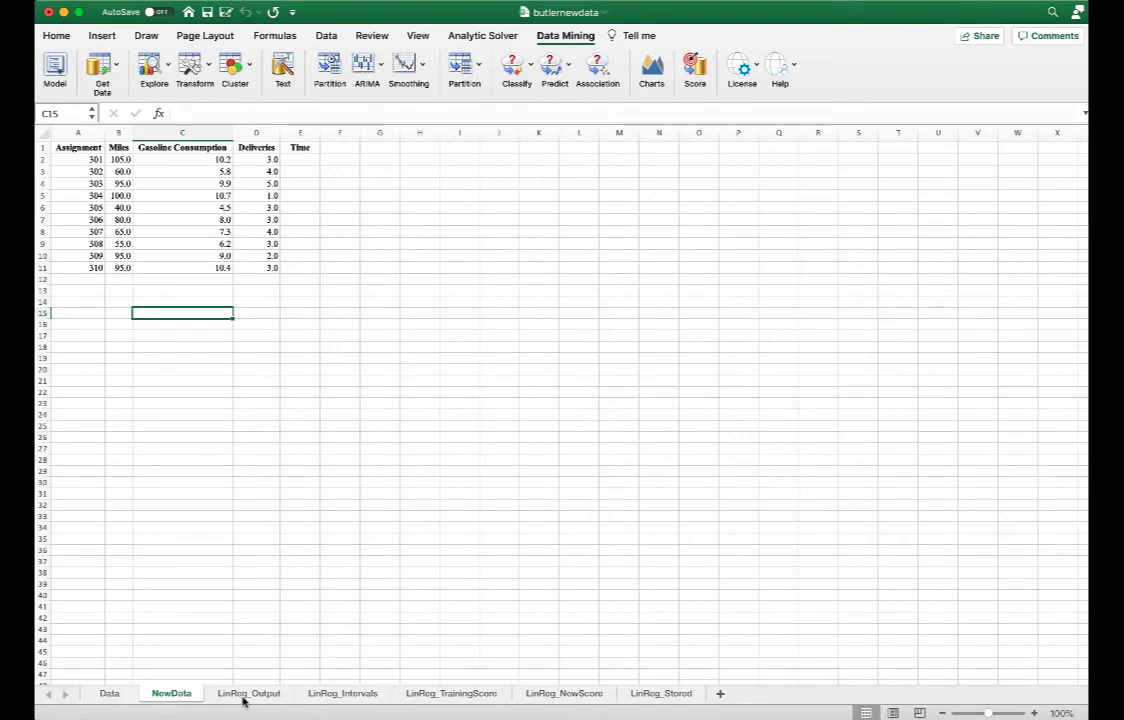
- Review the regression inputs and the R2 value in the Regression Summary on the LinReg_Output sheet
click(245, 693)
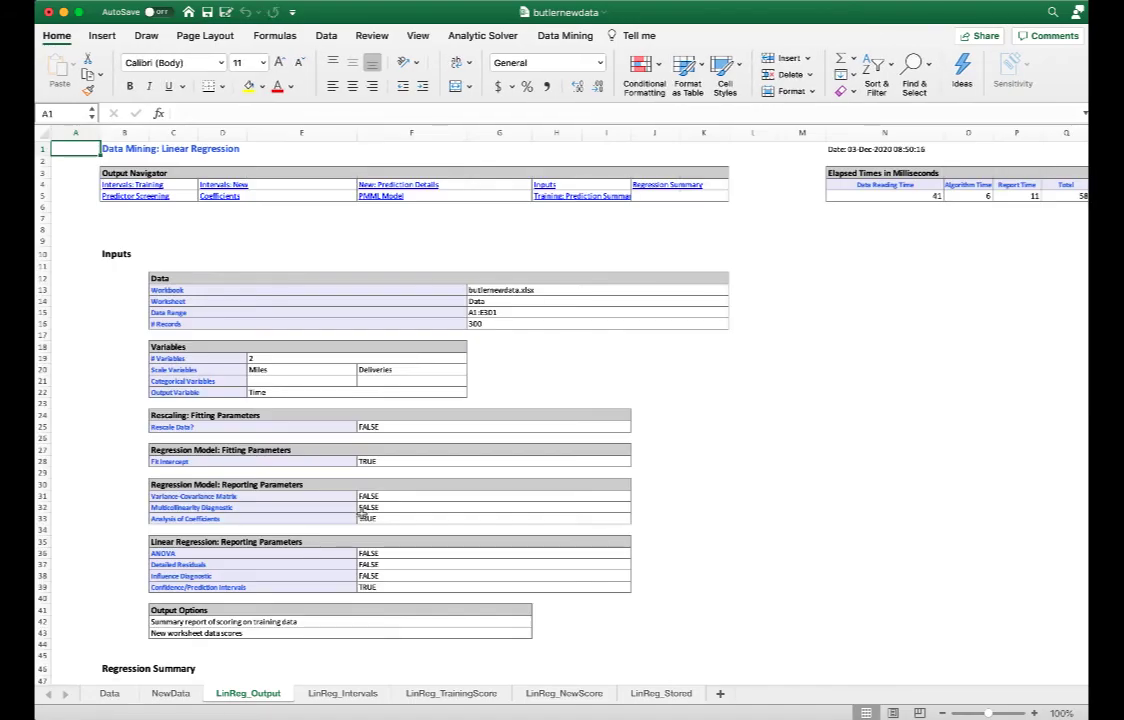
scroll(361, 513, down, 5)
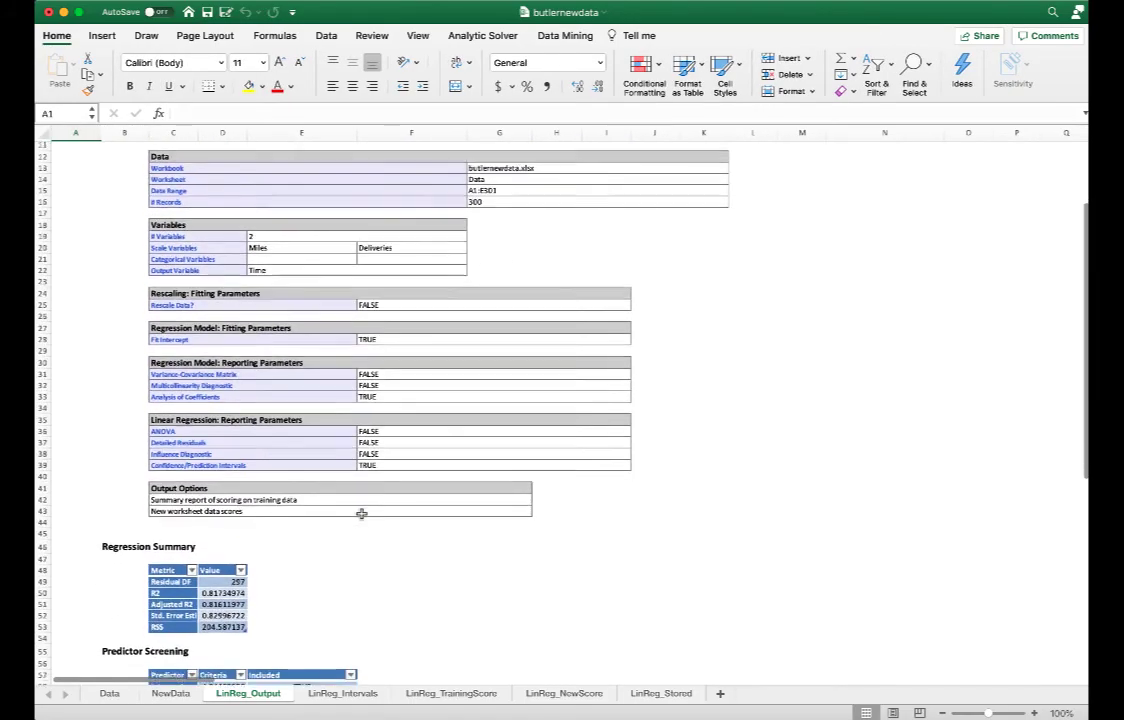
scroll(361, 513, down, 6)
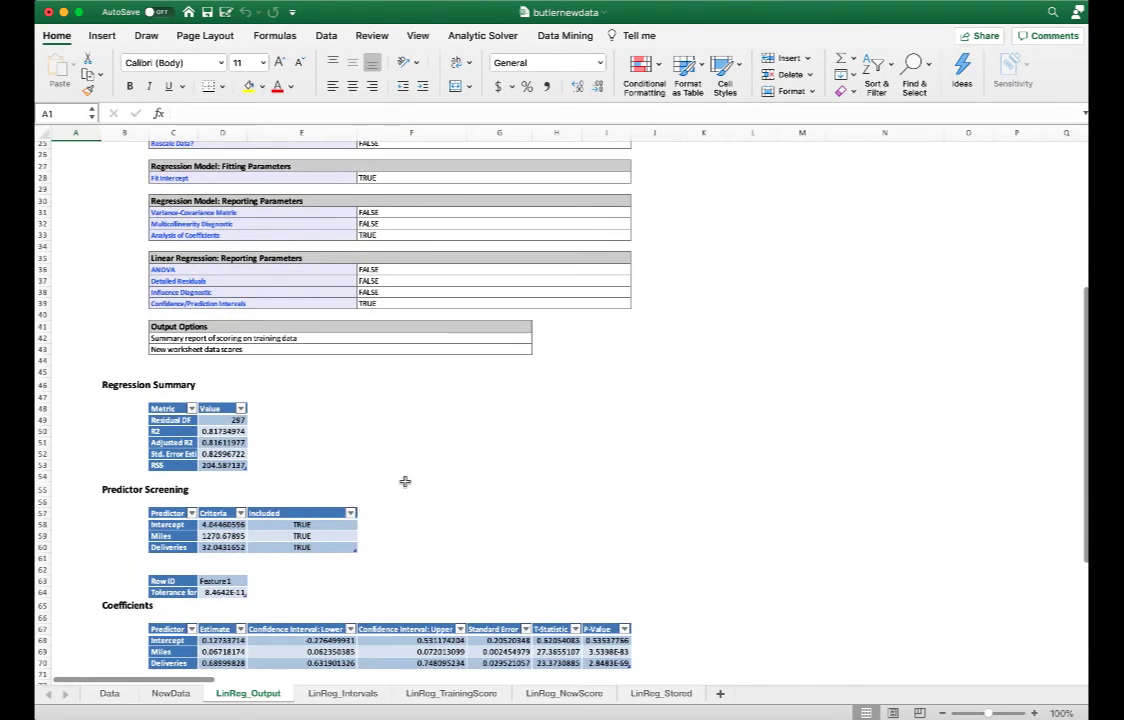
click(233, 429)
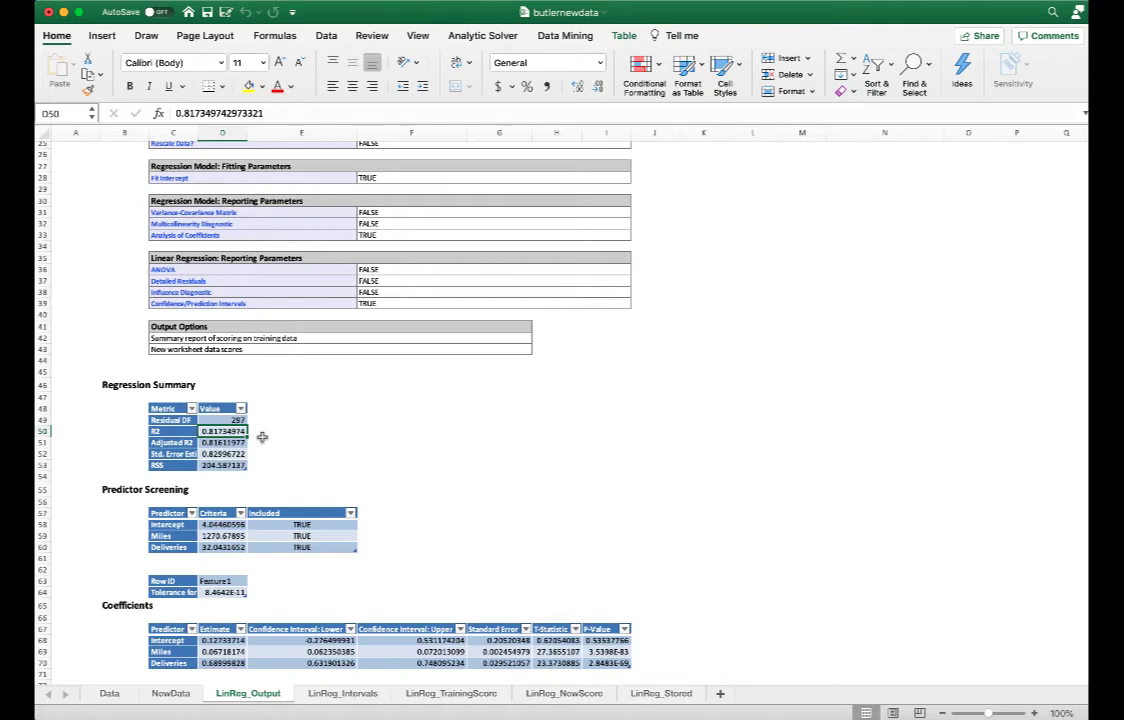
- Write the equation "time = 0.13+0.07*miles +0.69*deliveries" in cell D72, below the Coefficients table
scroll(261, 446, down, 4)
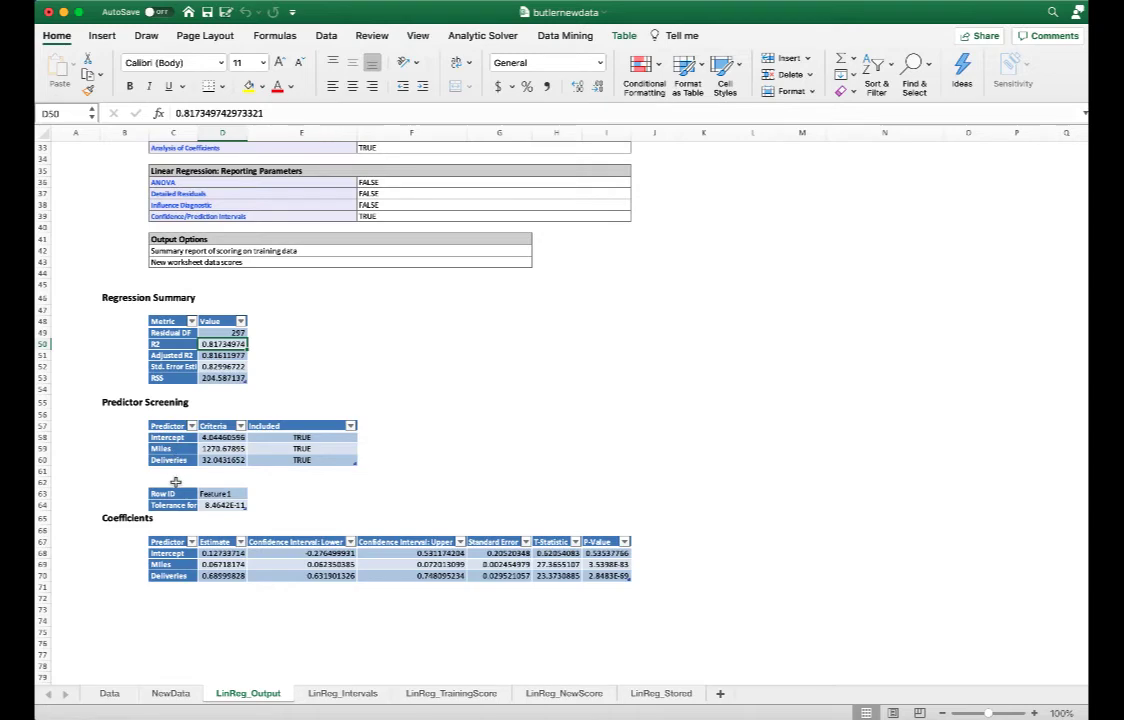
scroll(176, 481, down, 3)
scroll(176, 481, down, 2)
click(214, 486)
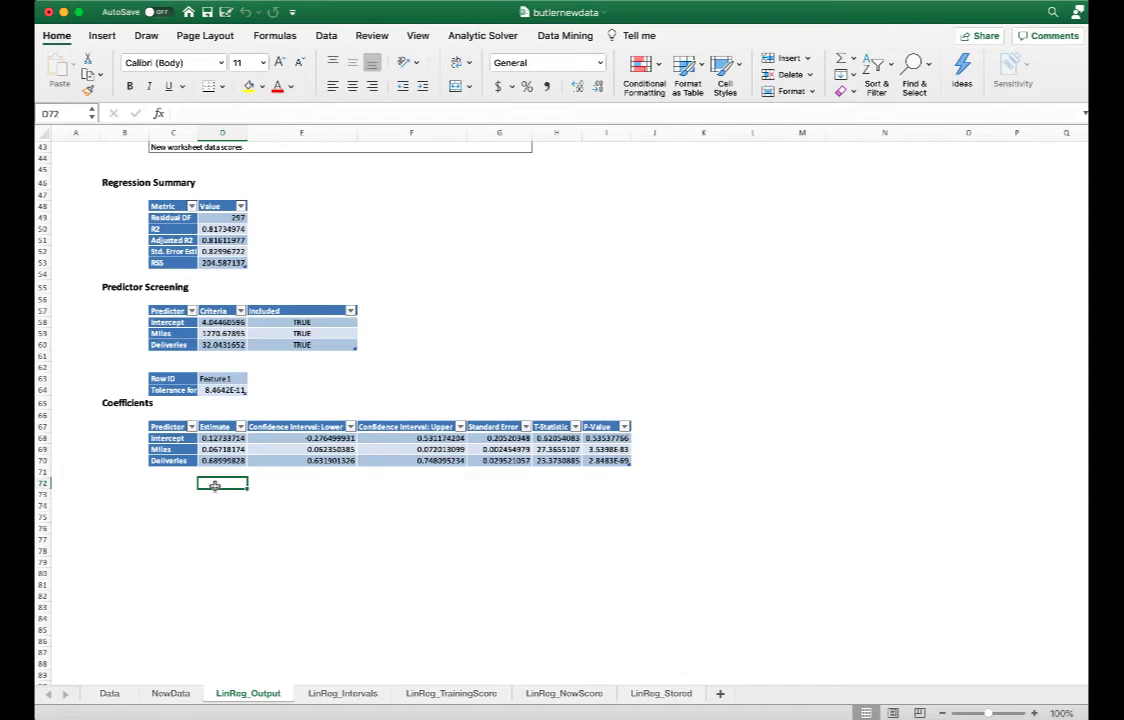
text(time =)
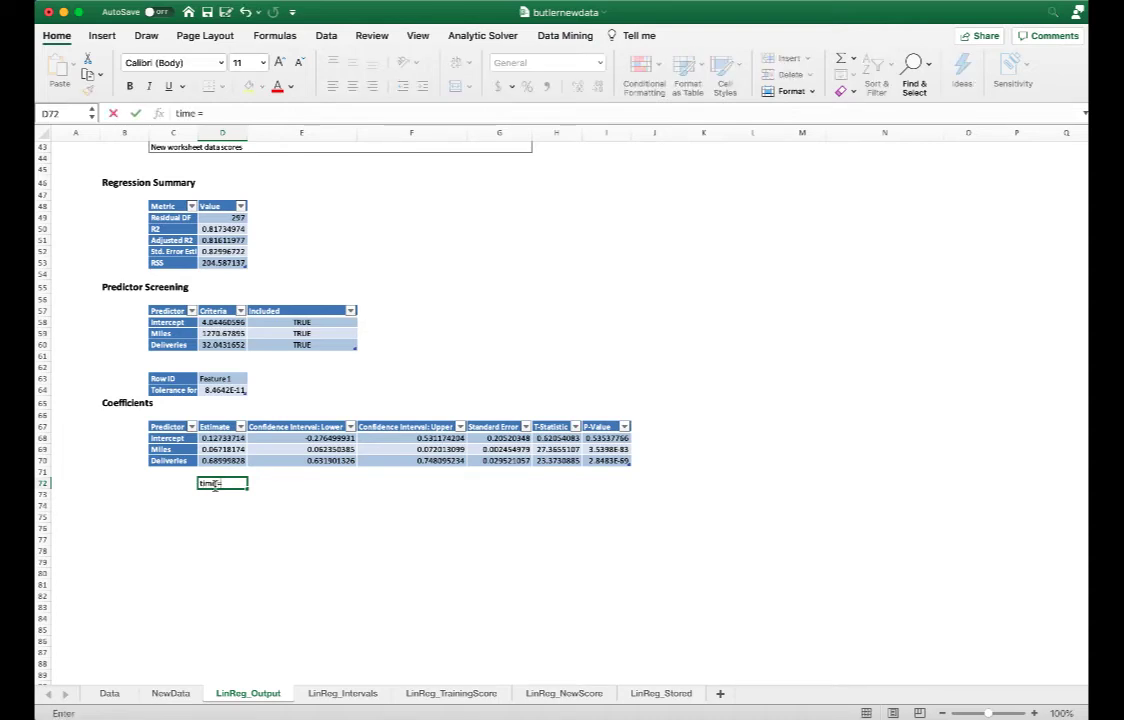
text( 0.13+0.07)
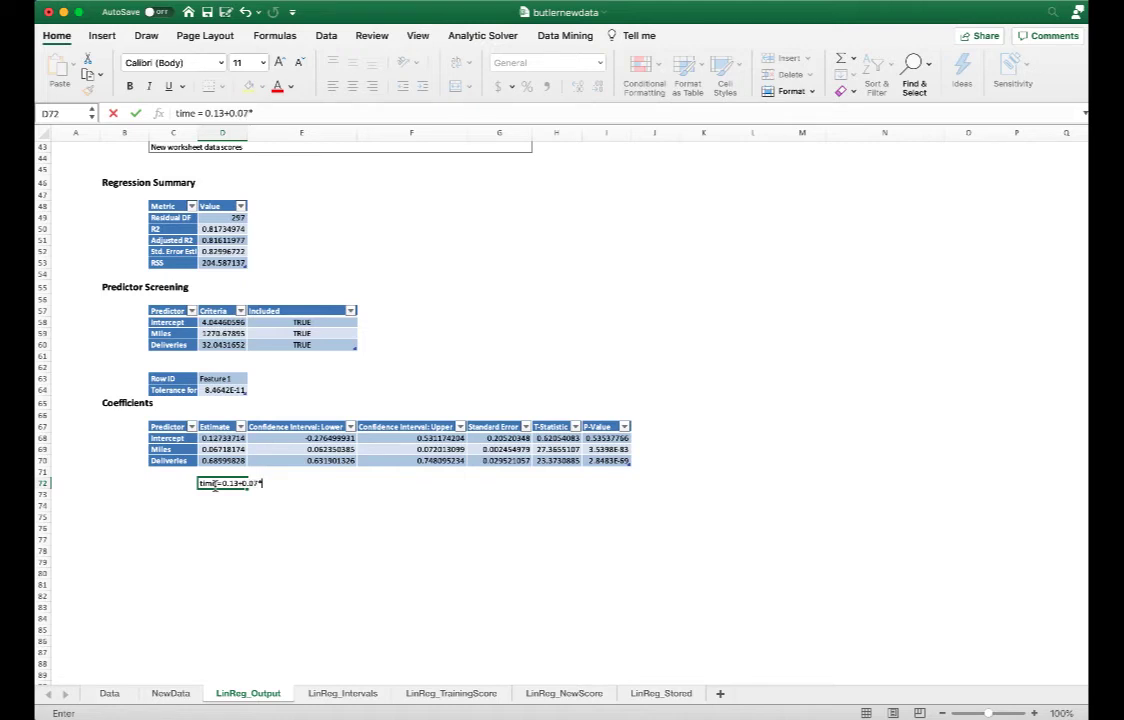
text(*miles)
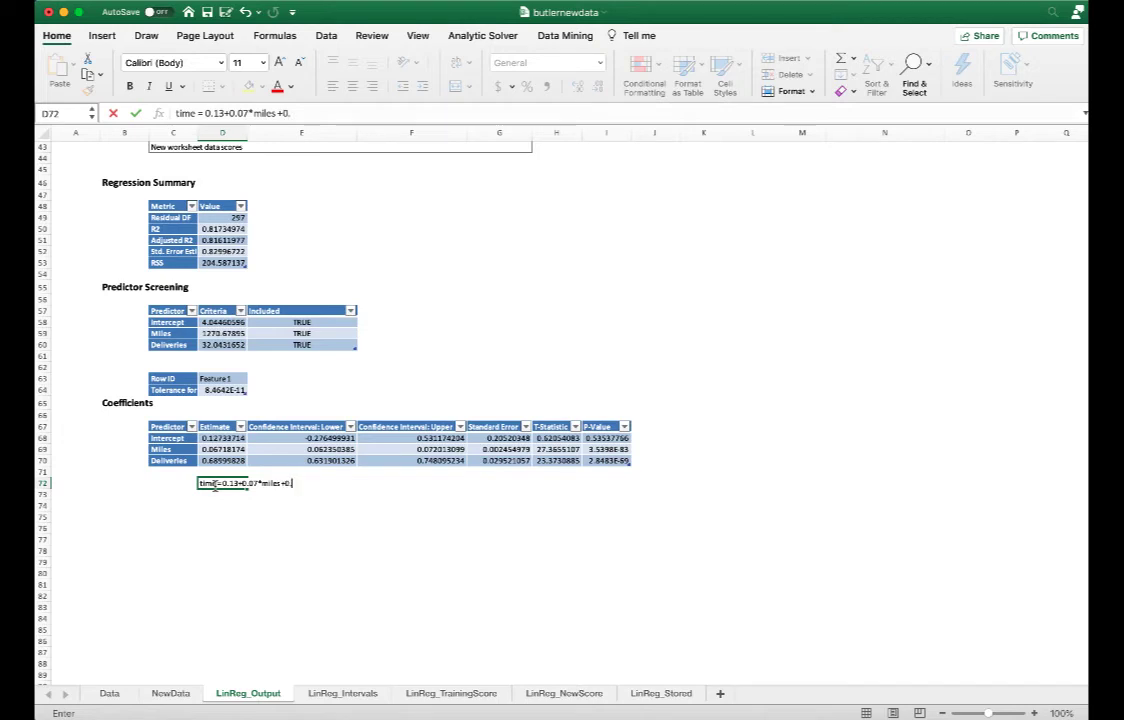
text(+0.69*deliveri)
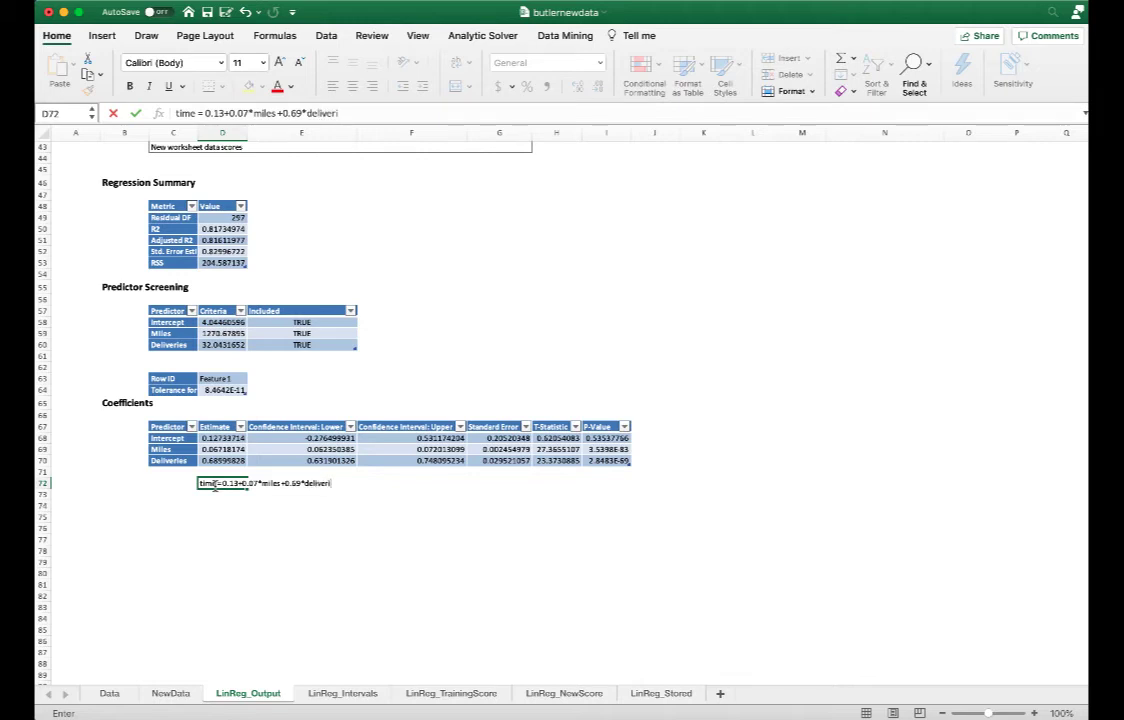
text(es)
key(Return)
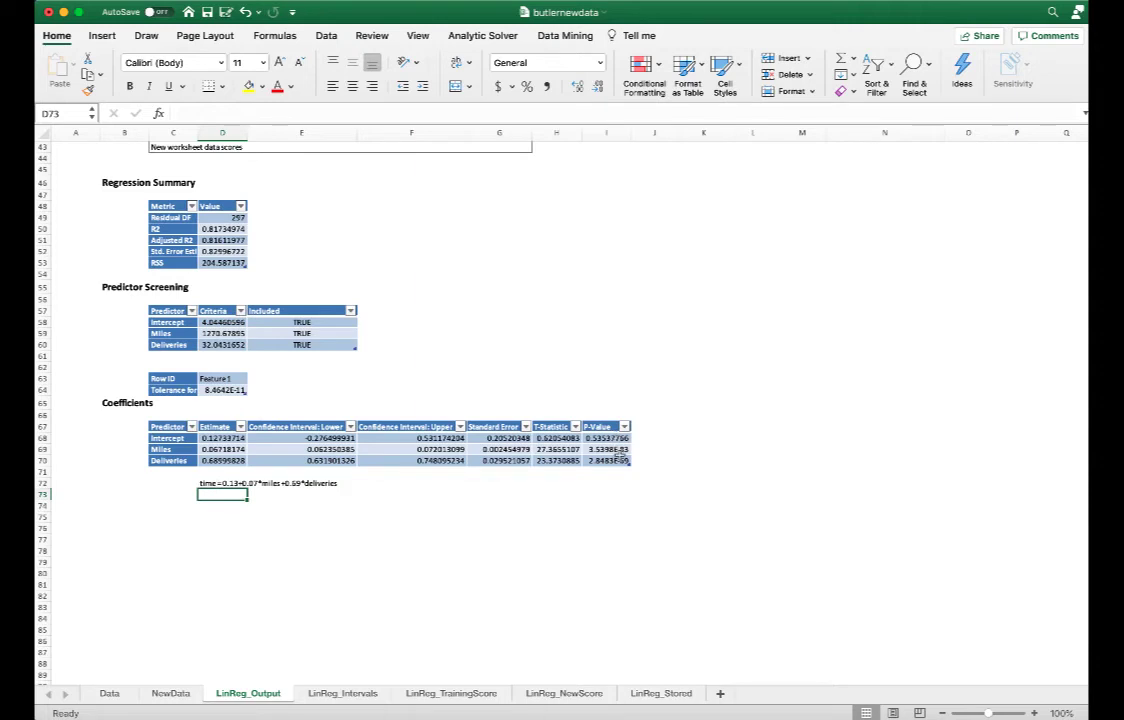
- Check the p-values of Miles and Deliveries in the Coefficients table and reread the written equation
drag(619, 449, 615, 461)
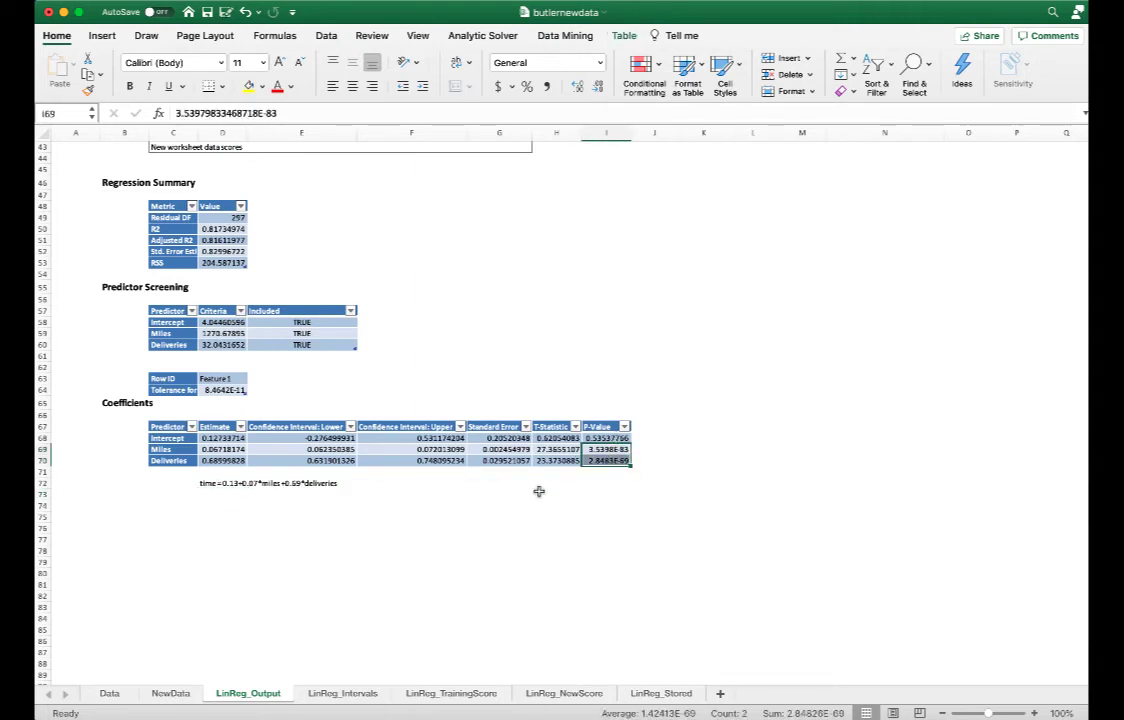
drag(165, 449, 166, 461)
click(222, 483)
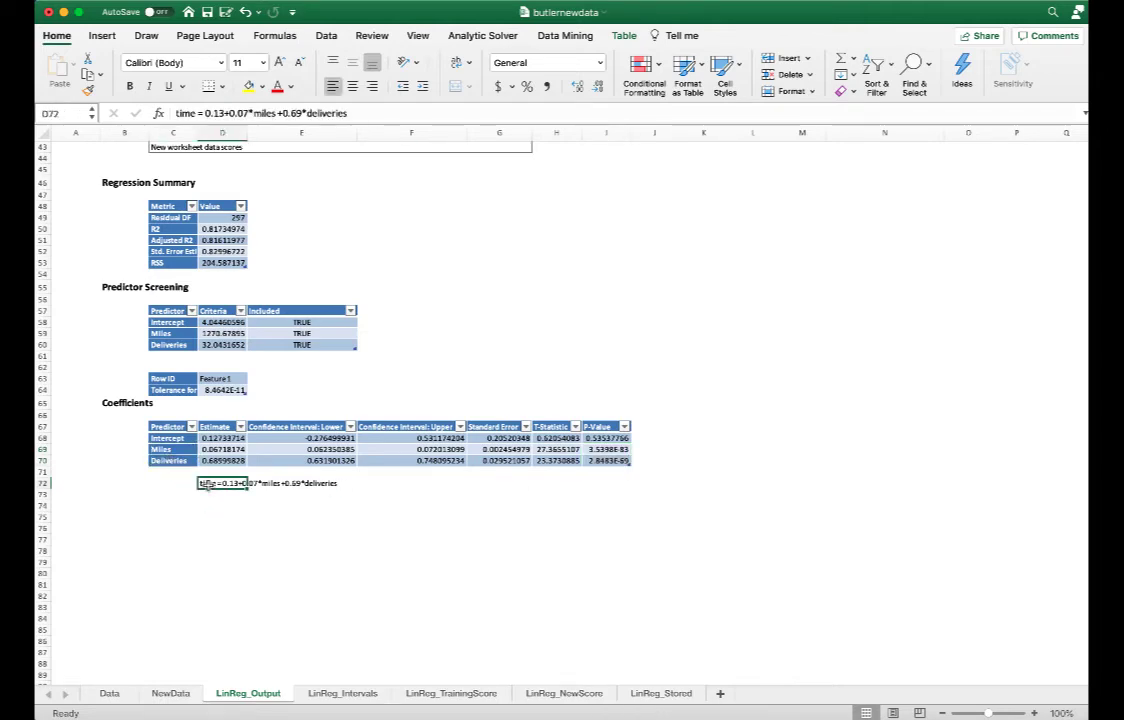
- Examine the 95% confidence and prediction interval columns on LinReg_Intervals and the predicted times on LinReg_NewScore
click(343, 693)
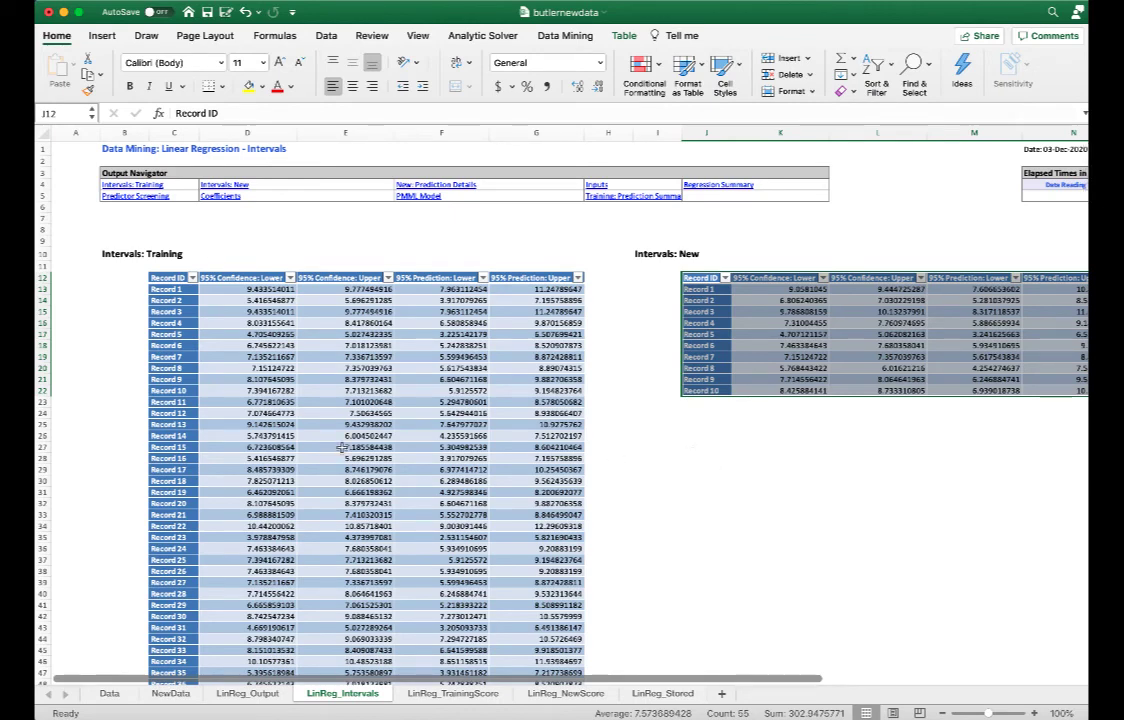
click(263, 279)
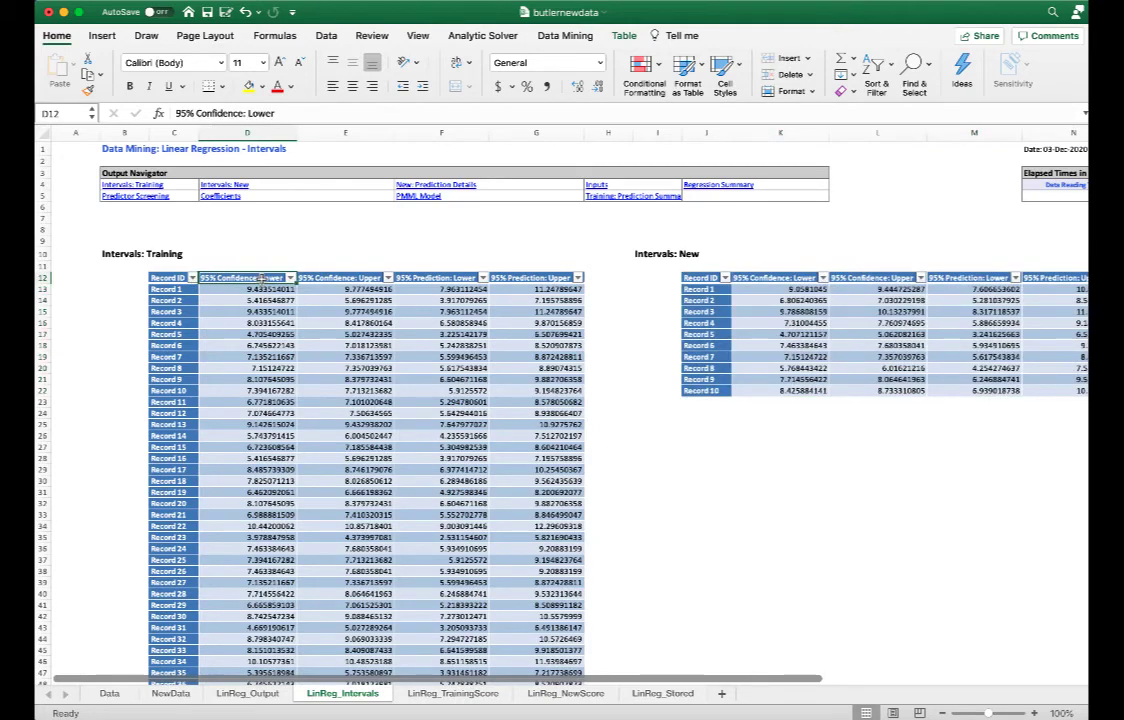
click(446, 279)
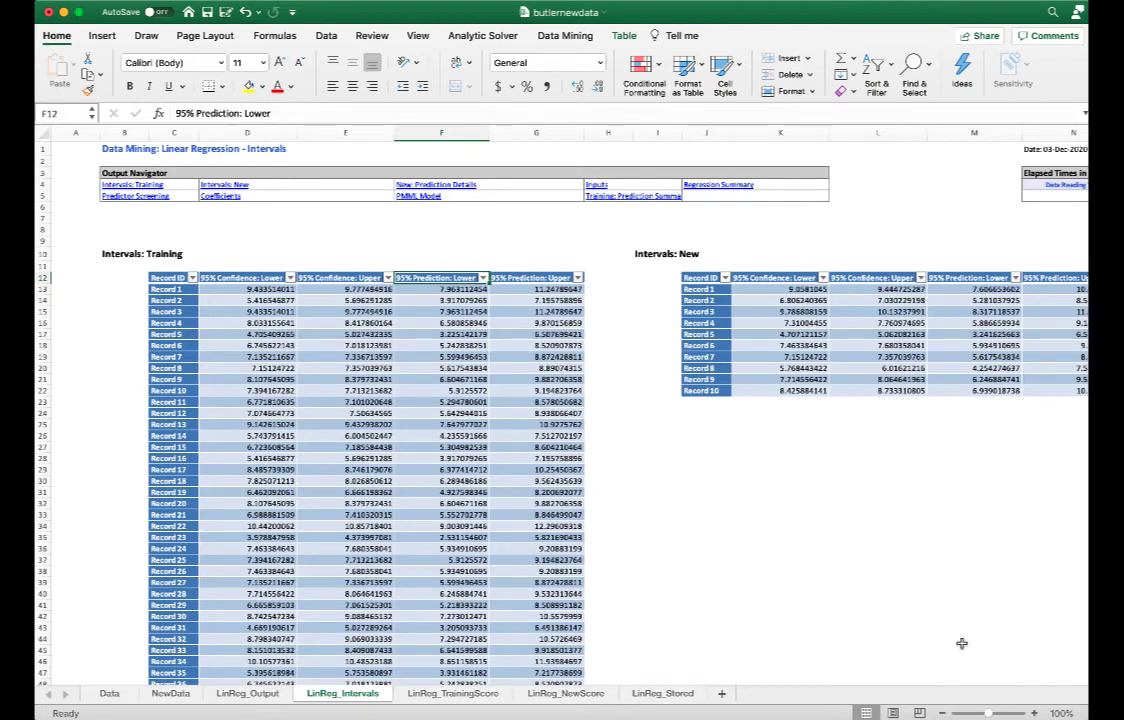
scroll(961, 643, up, 1)
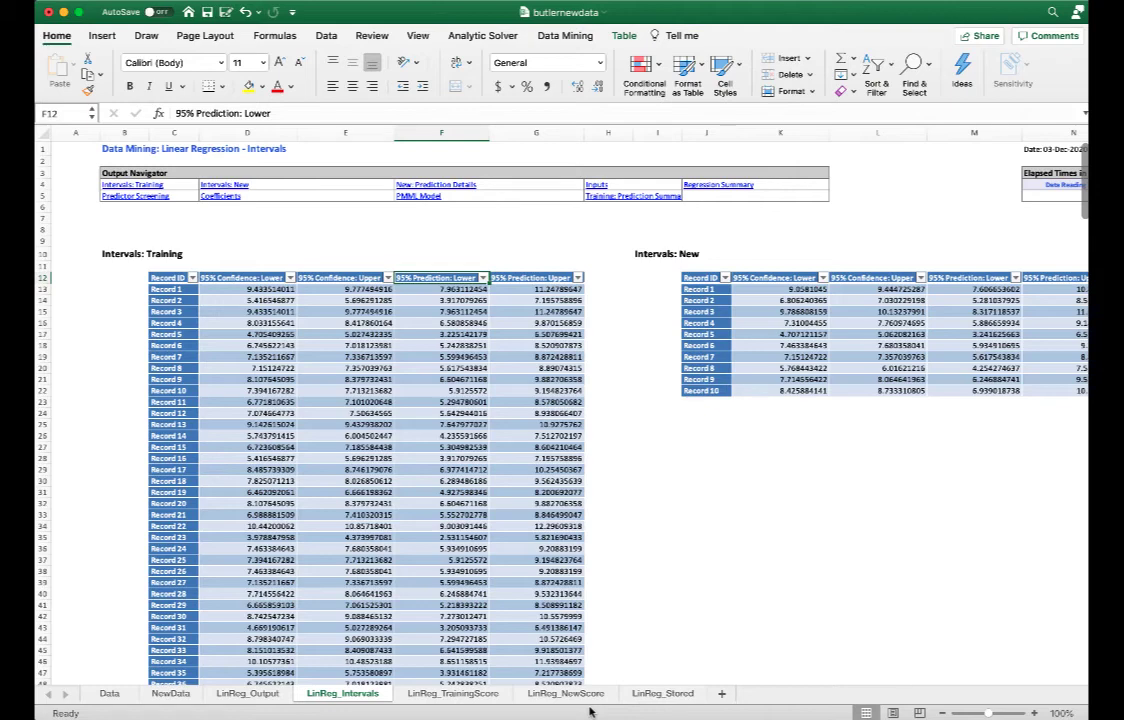
click(166, 694)
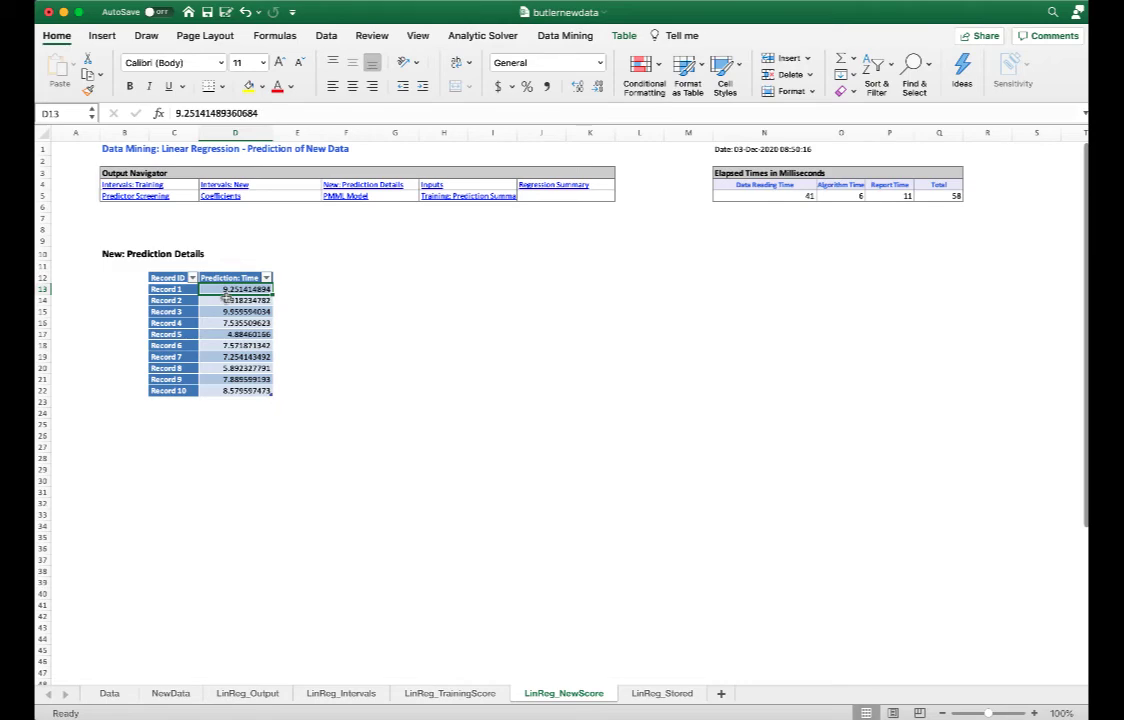
- Compare Record 1's 95% prediction interval with its 95% confidence interval in the training intervals table on LinReg_Intervals
key(ctrl+Page_Up)
key(ctrl+Page_Up)
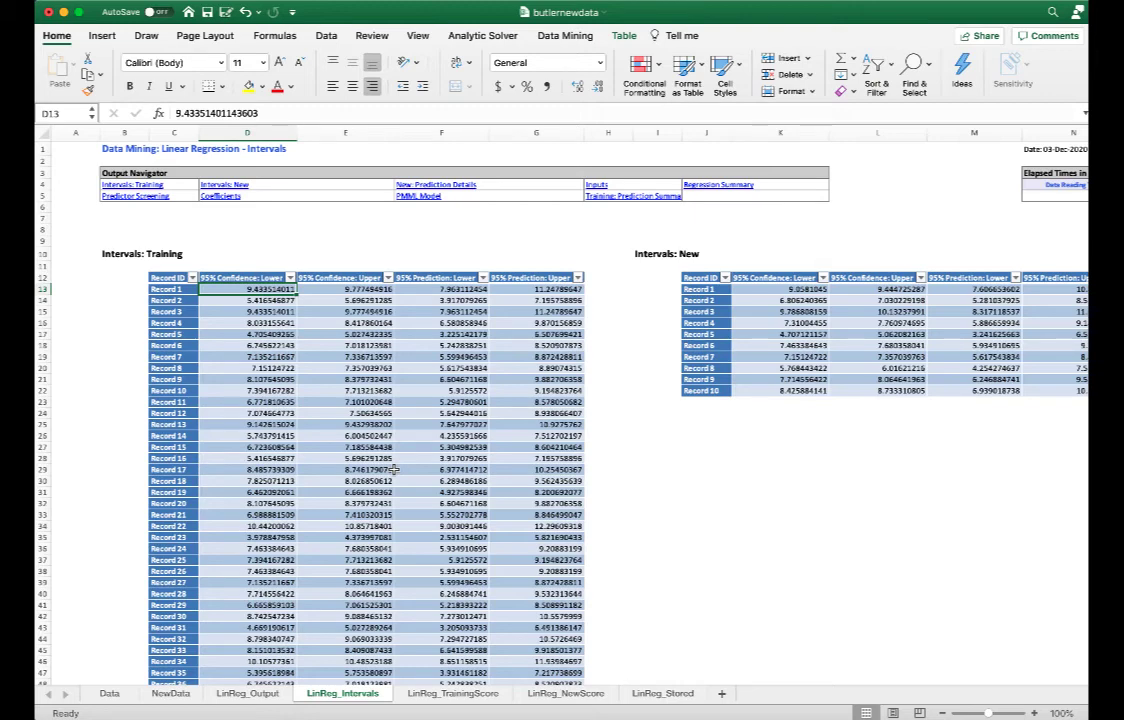
scroll(395, 469, down, 3)
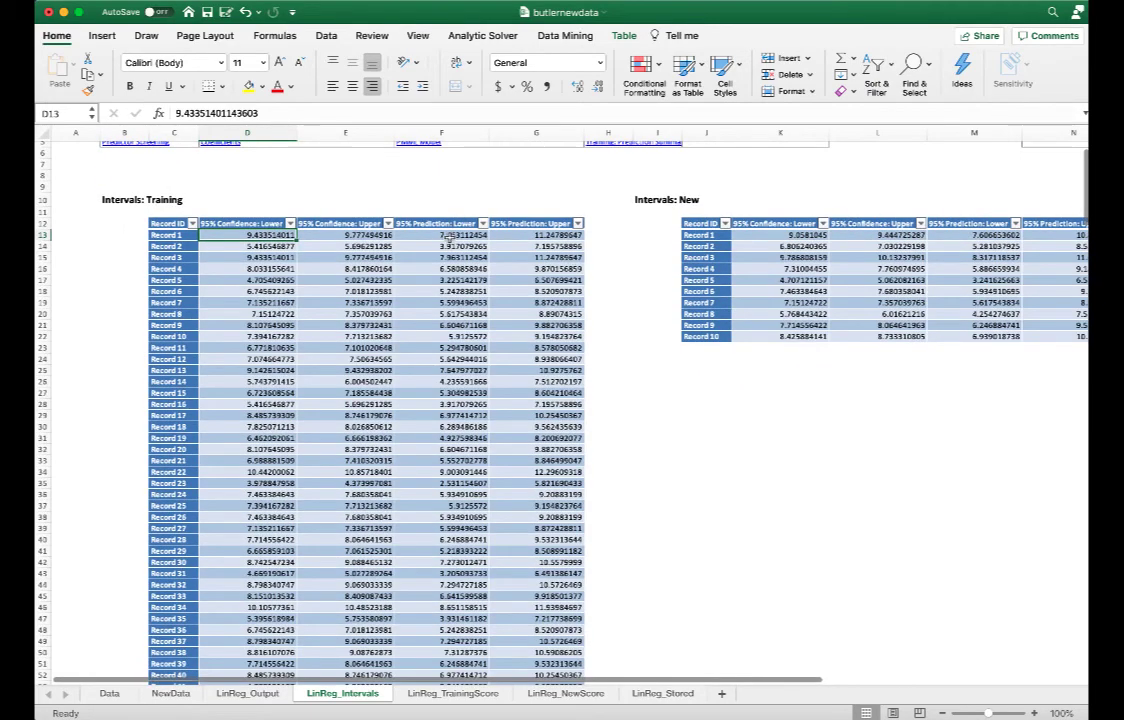
drag(468, 234, 522, 236)
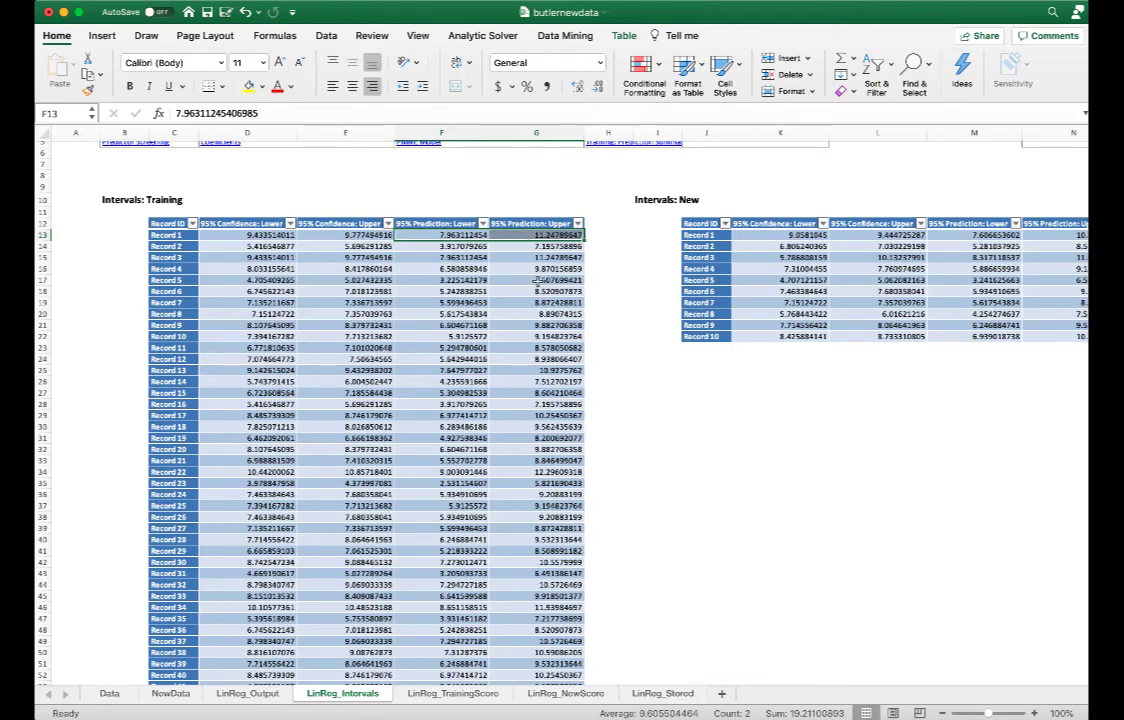
click(473, 234)
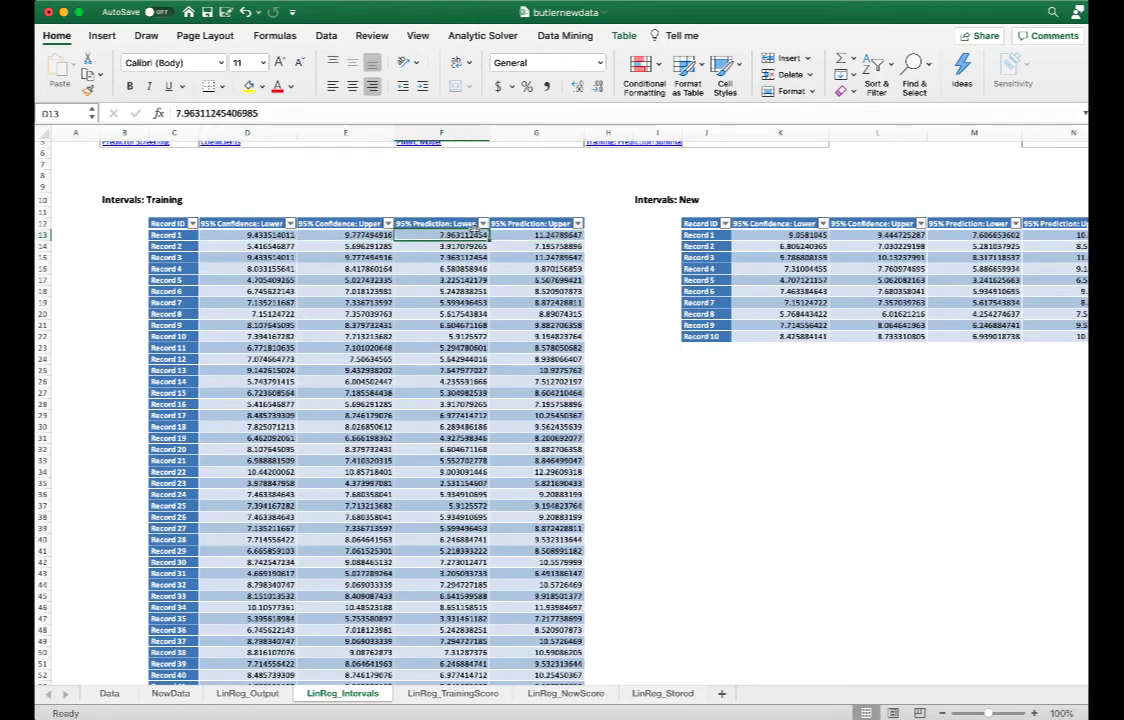
drag(473, 234, 530, 234)
drag(340, 235, 265, 235)
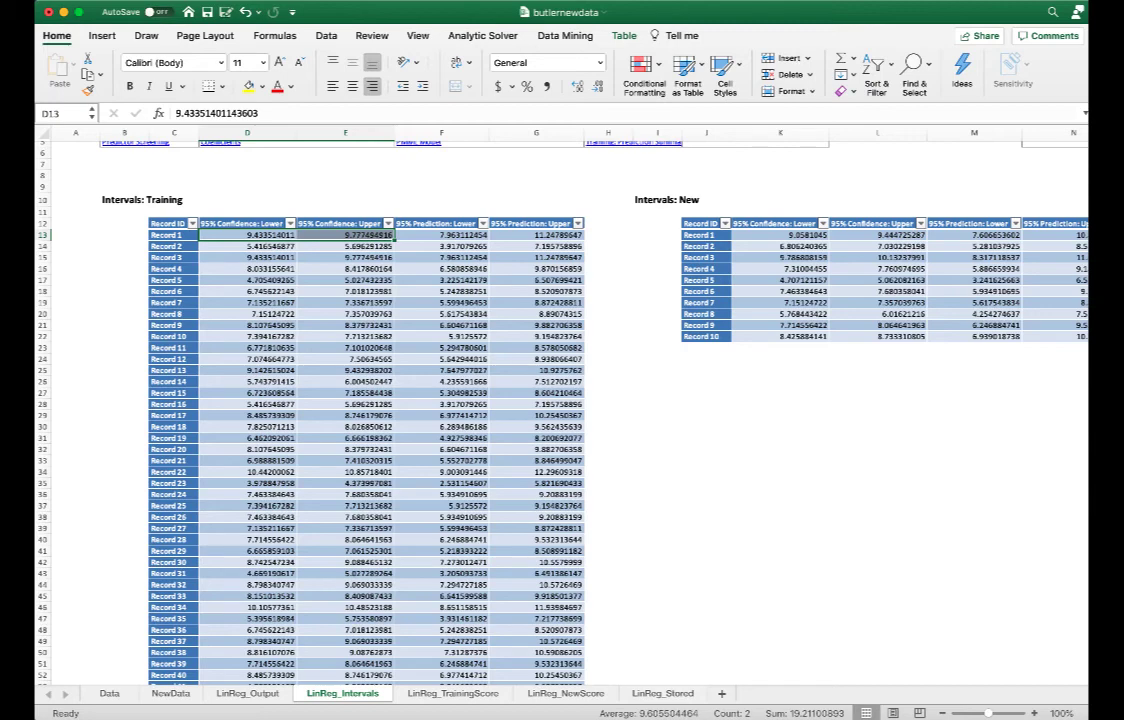
- Check the R2 and RMSE values in the training Prediction Summary on the LinReg_TrainingScore sheet
key(ctrl+Page_Down)
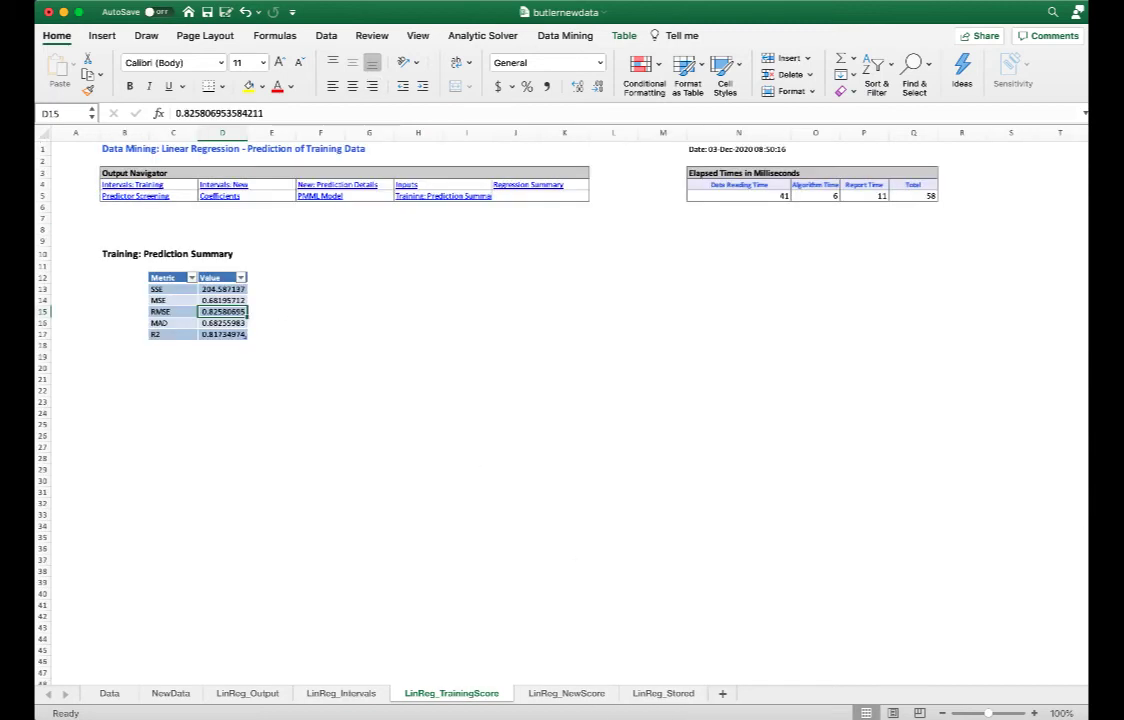
click(223, 334)
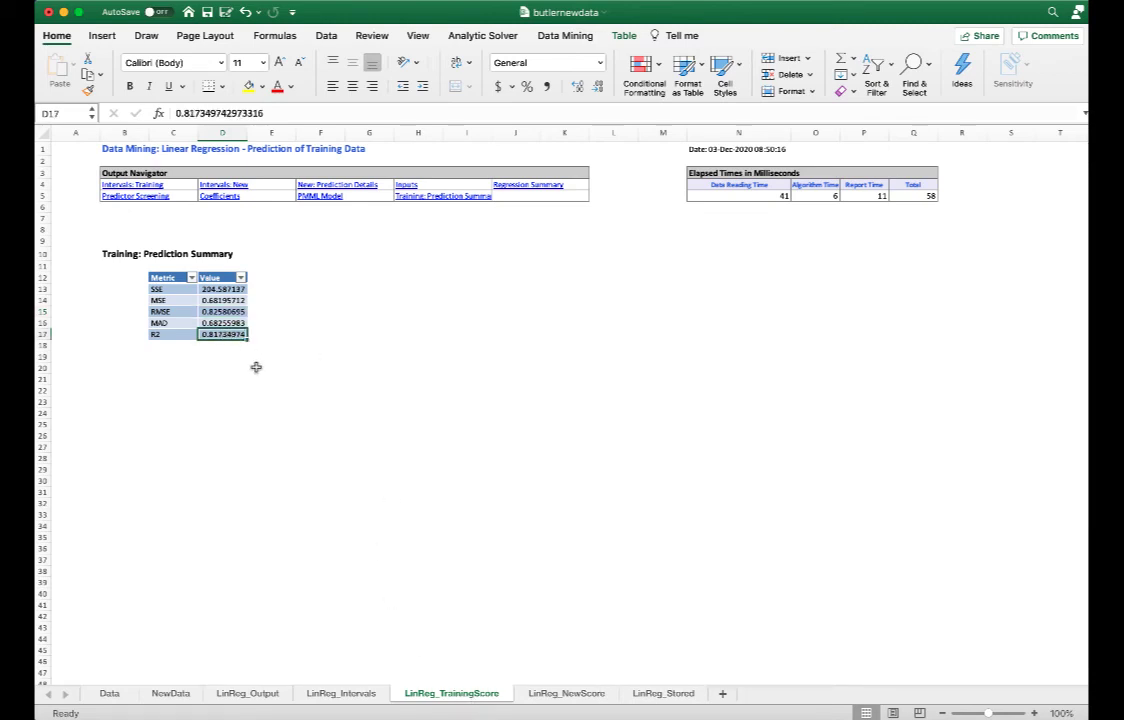
click(227, 311)
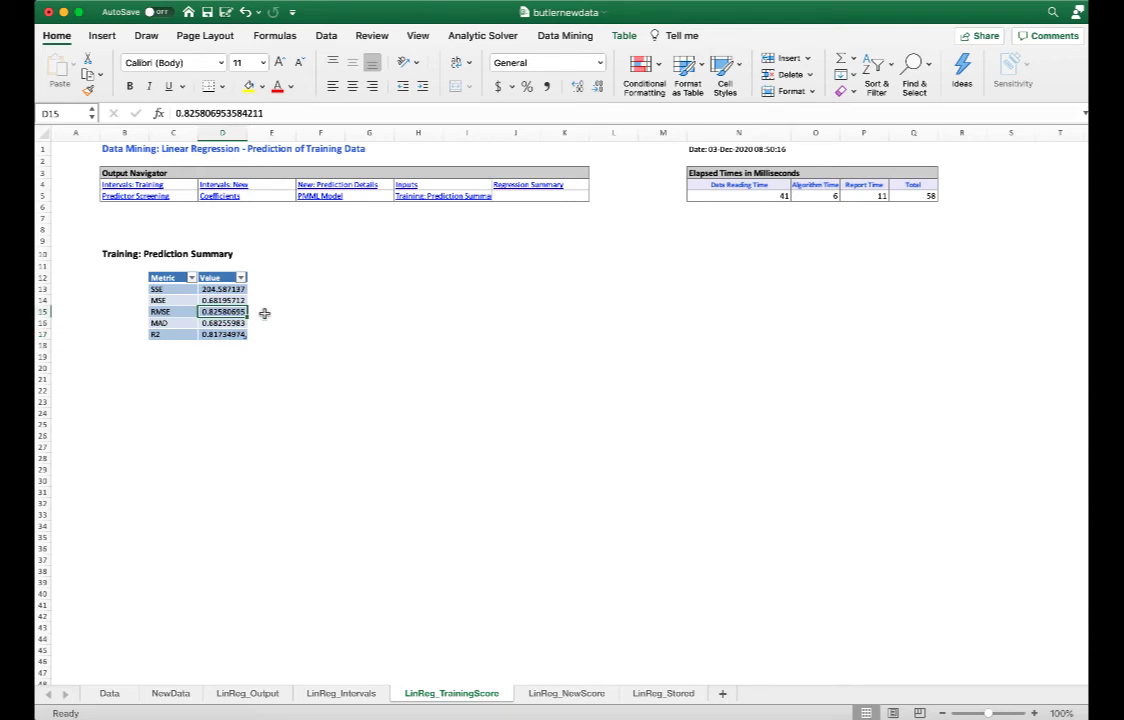
click(266, 313)
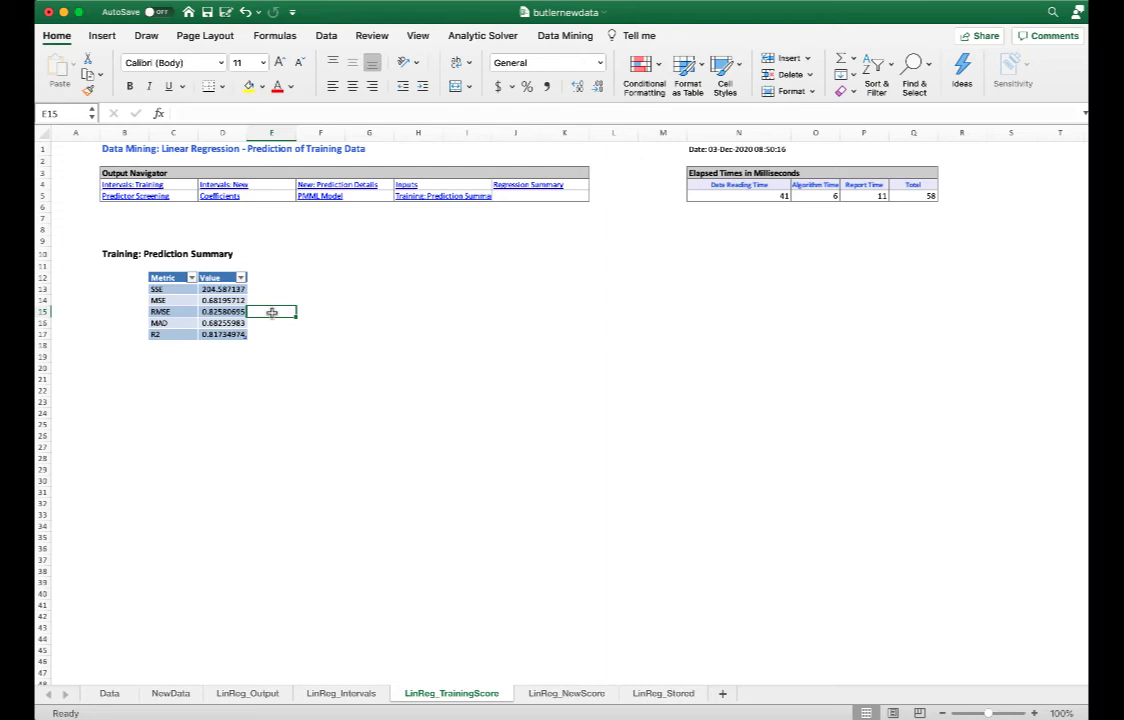
- Enter =0.1*7.03 in cell E15 beside the RMSE value on LinReg_TrainingScore and compare it with the RMSE
text(=0.1*7.03)
key(Return)
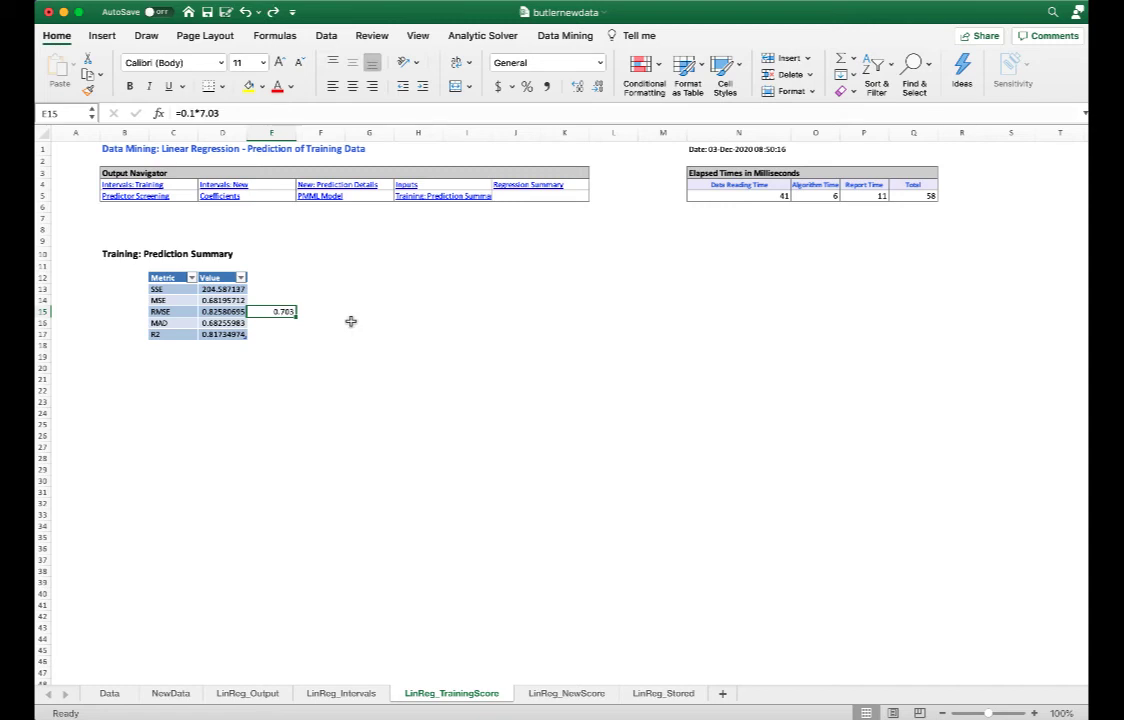
click(222, 311)
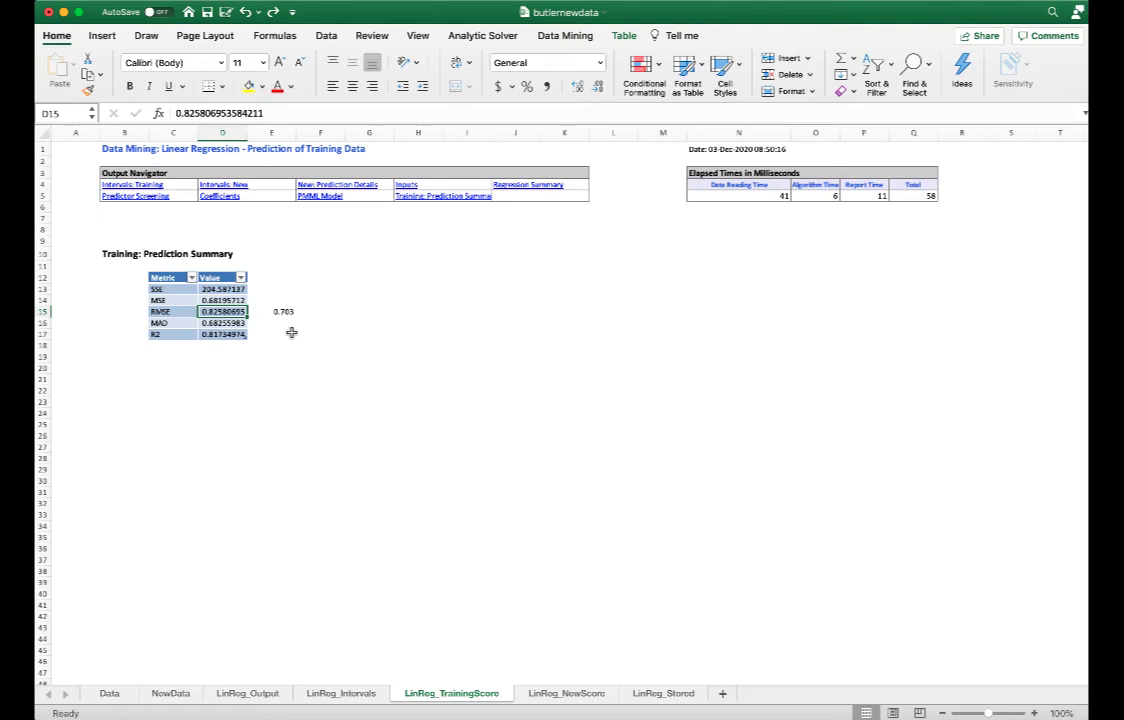
- Review the predicted times for Records 1 to 10 in the New: Prediction Details table on LinReg_NewScore
click(560, 692)
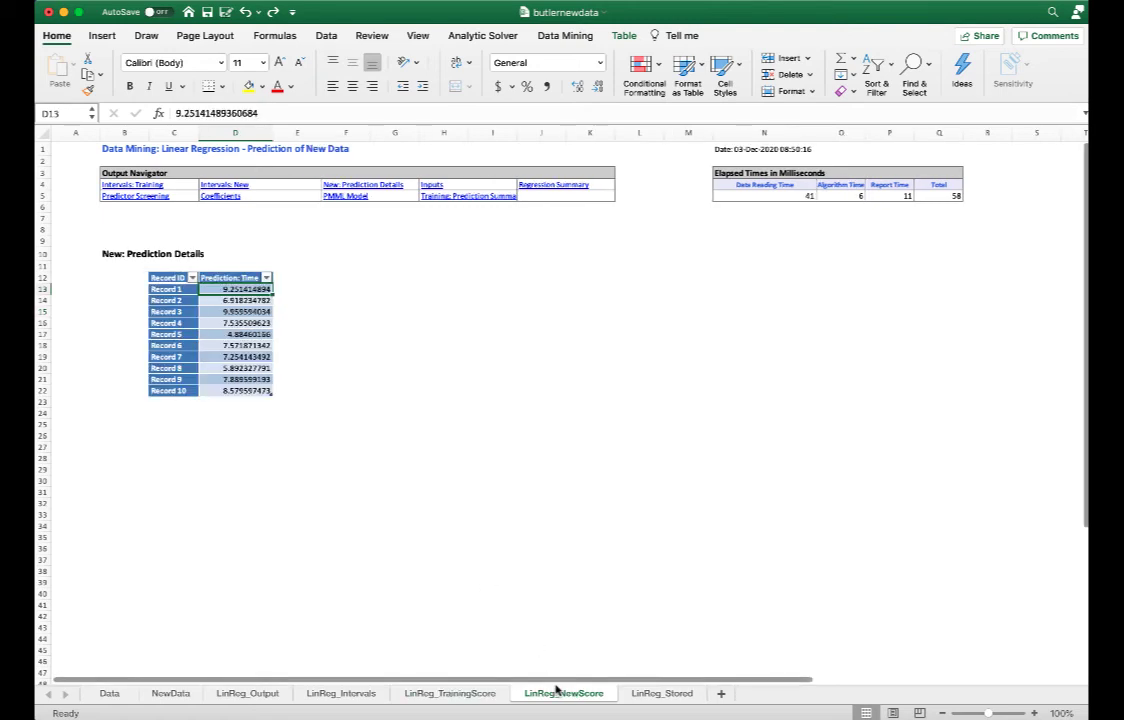
drag(166, 289, 268, 389)
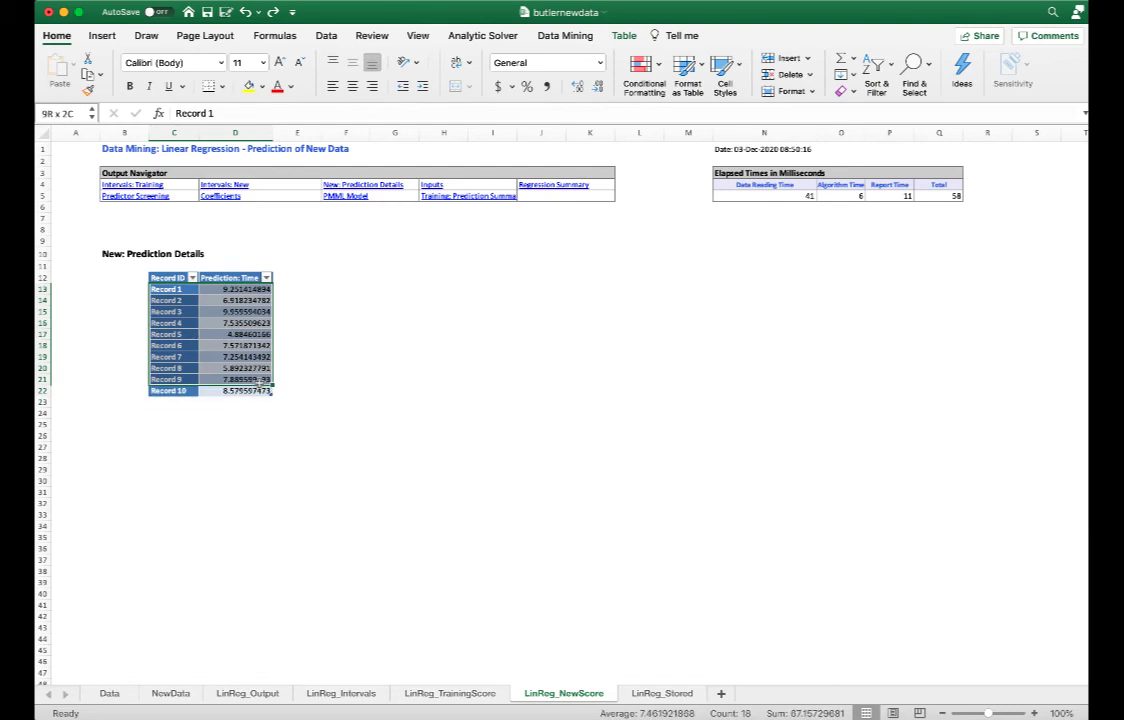
click(345, 335)
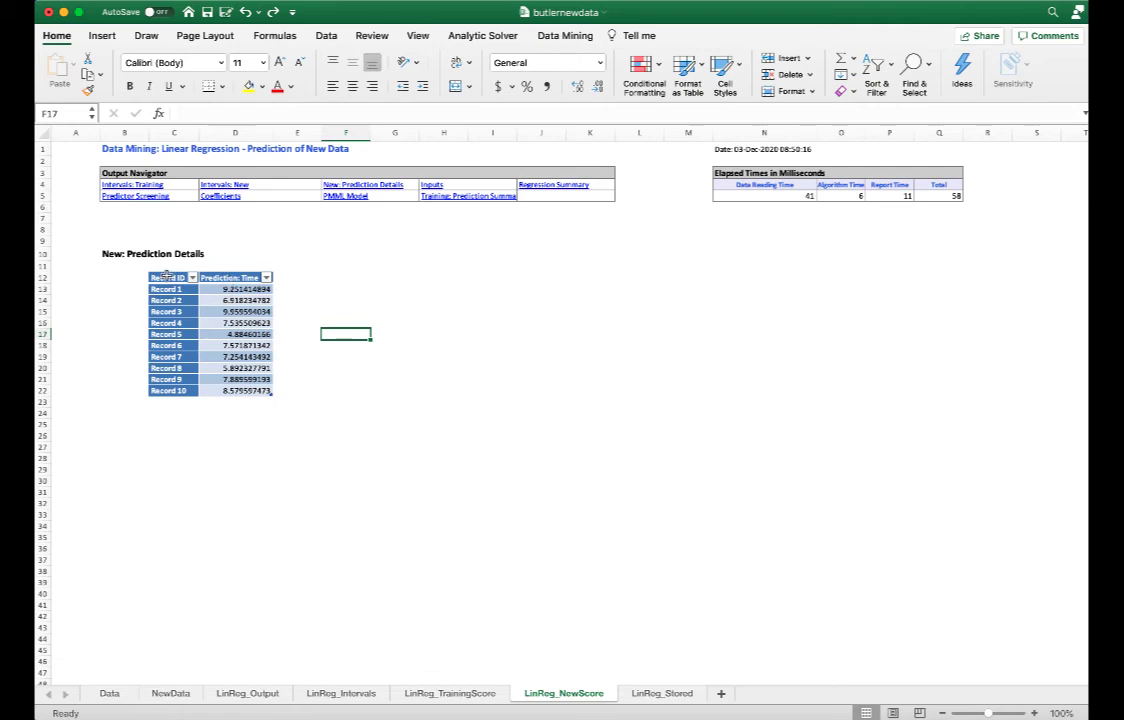
drag(167, 277, 225, 396)
click(384, 428)
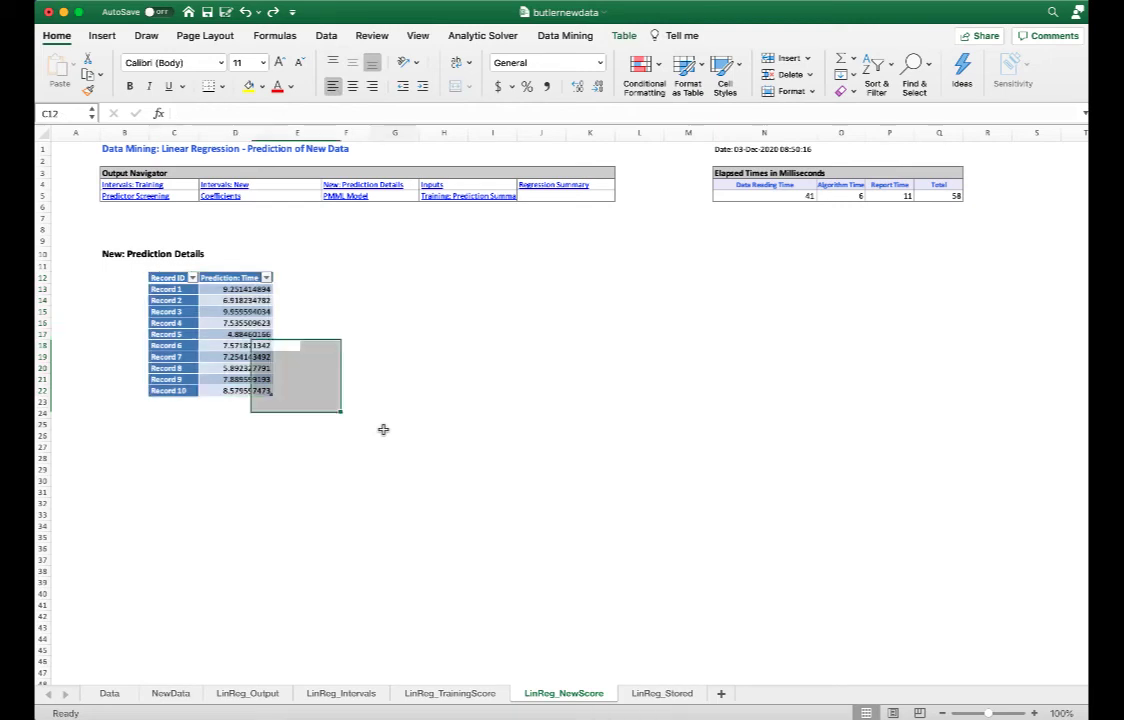